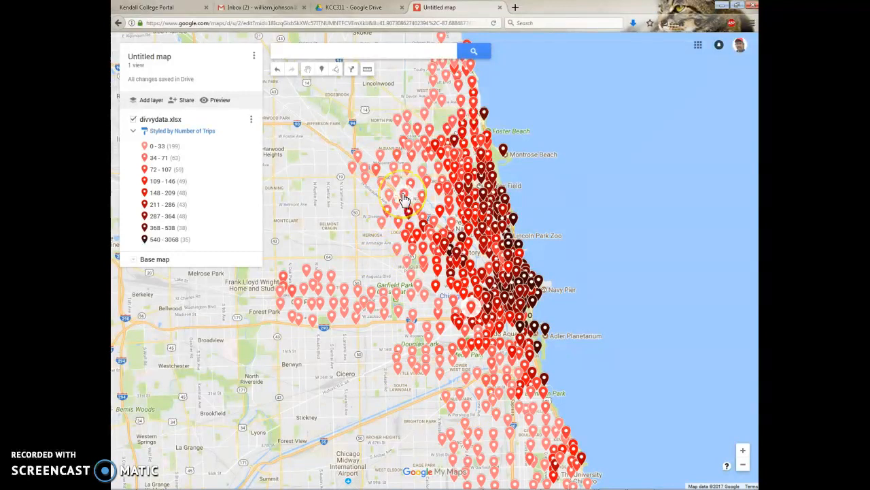
Switch to the divvydata workbook in Excel and fit the from_station_name and to_station_name columns on the rides sheet to their contents
left_click(389, 138)
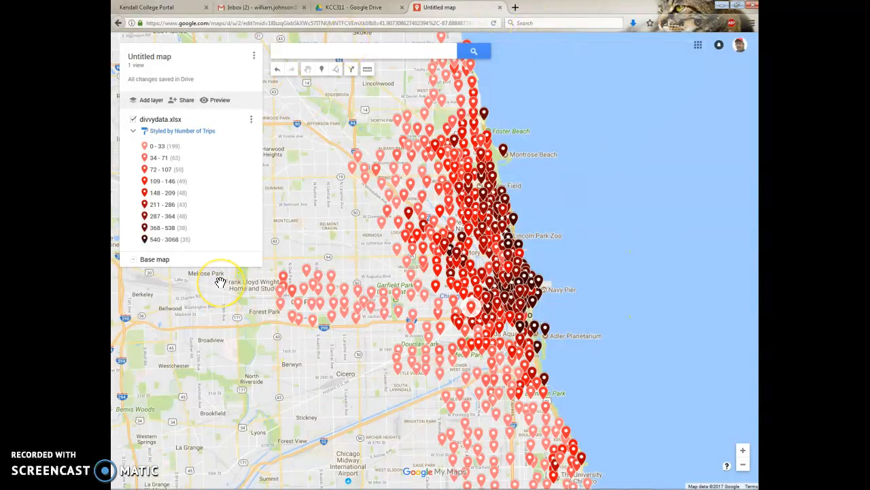
key("alt+Tab")
key("alt+Tab")
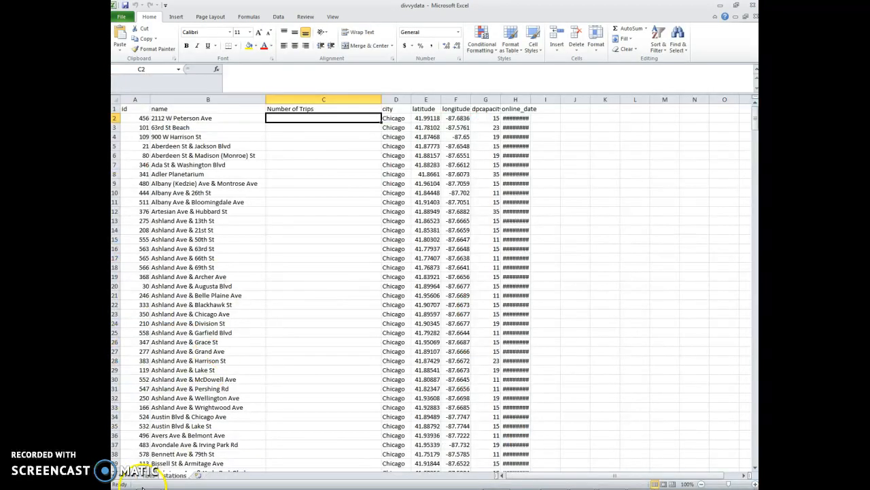
left_click(144, 476)
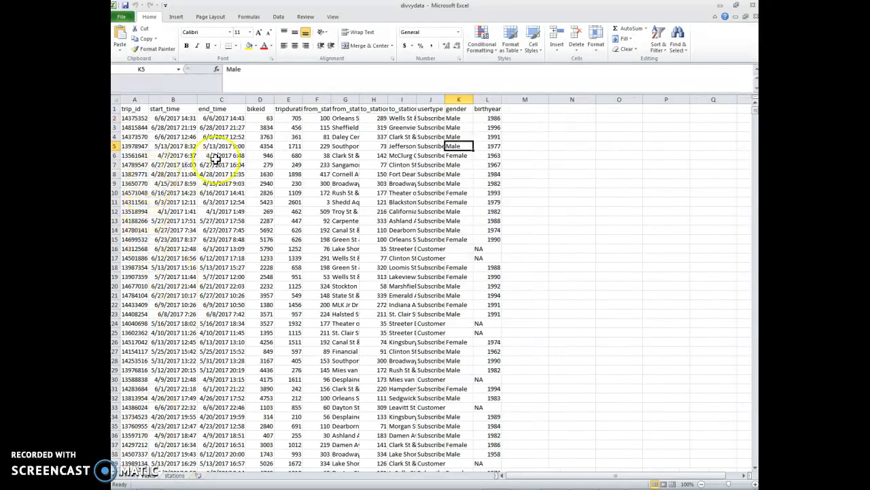
double_click(359, 100)
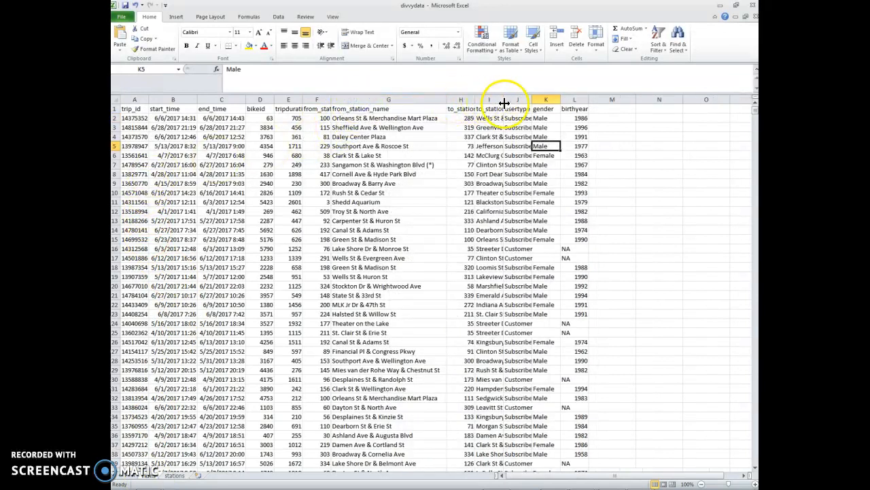
double_click(504, 100)
Examine the starting and destination station names on the rides sheet and compare them with the station map in the browser
left_click_drag(367, 118, 382, 230)
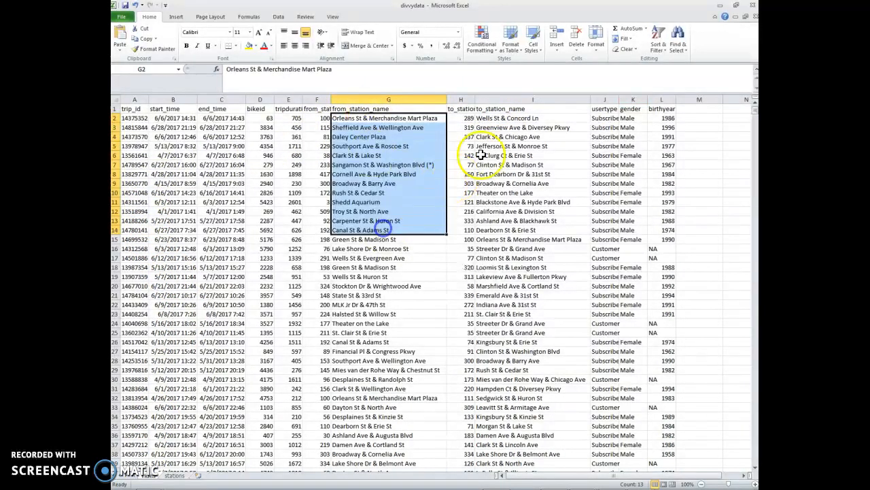
left_click_drag(510, 136, 514, 295)
mouse_move(754, 116)
left_mouse_down()
mouse_move(748, 376)
mouse_move(752, 102)
left_mouse_up()
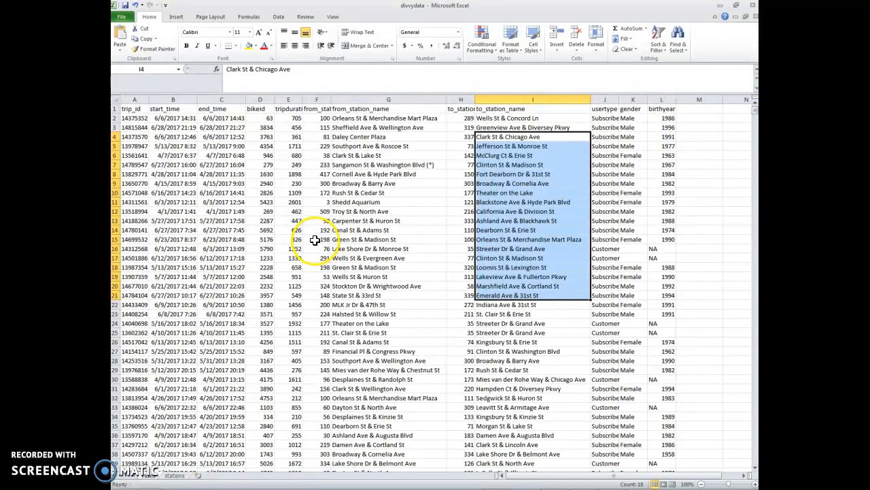
left_click(315, 240)
key("alt+Tab")
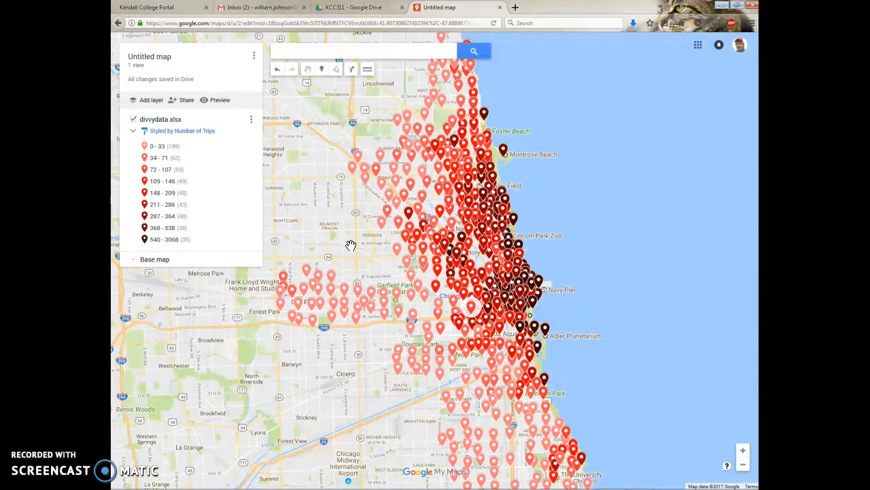
key("alt+Tab")
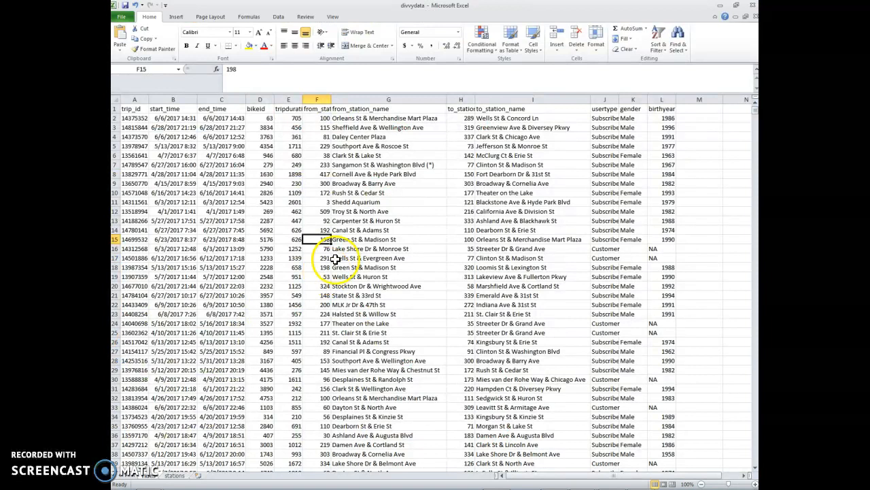
Enter =COUNTIF(rides!I:I,stations!B2) in cell C2 of the stations sheet to count the trips ending at the first station
left_click(174, 474)
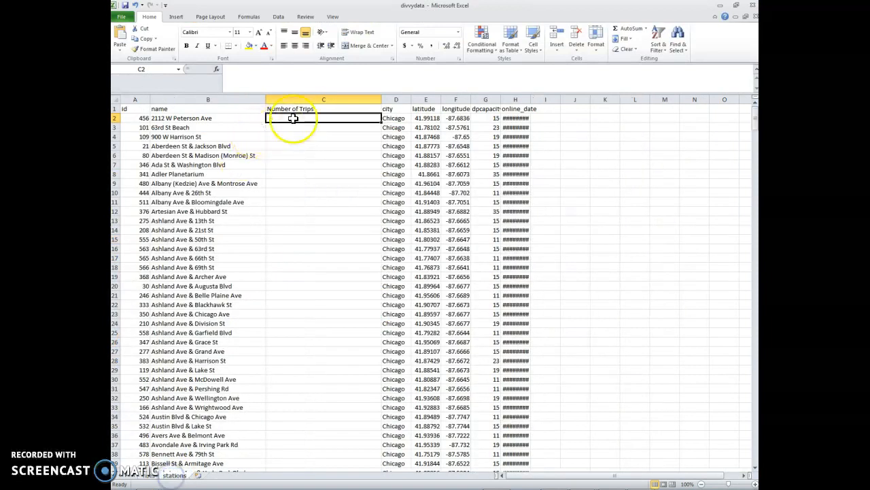
type("=countif")
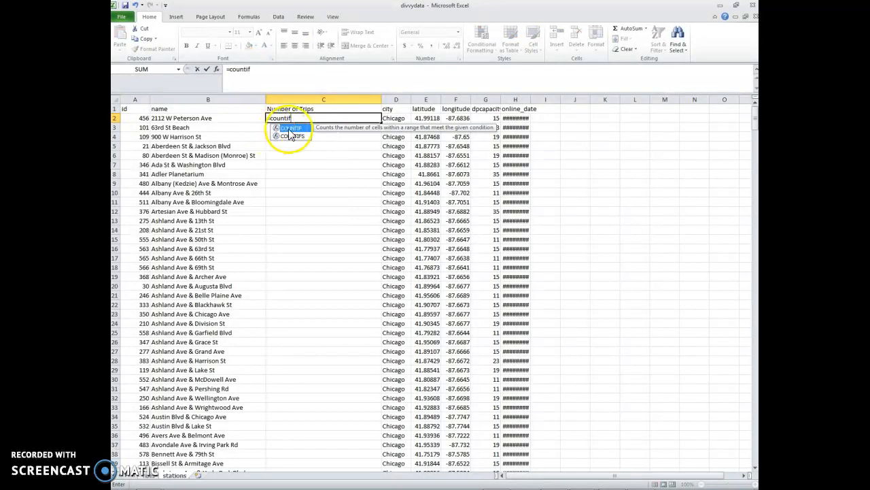
double_click(290, 128)
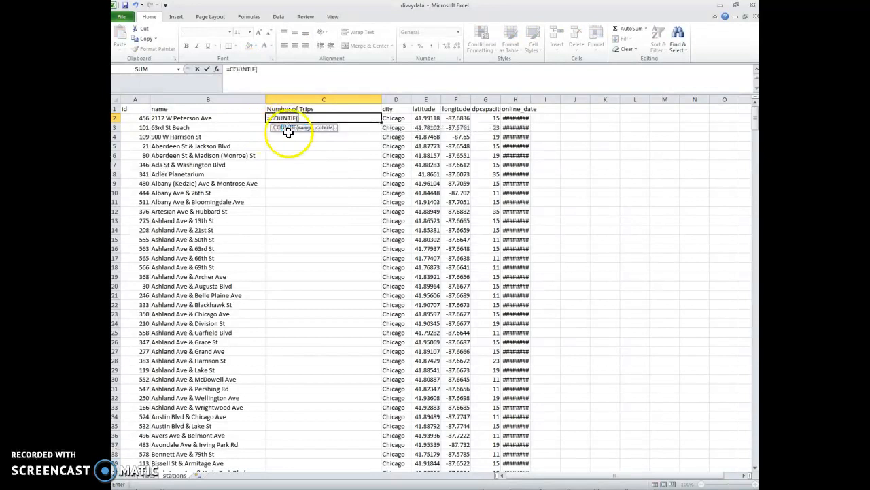
left_click(146, 475)
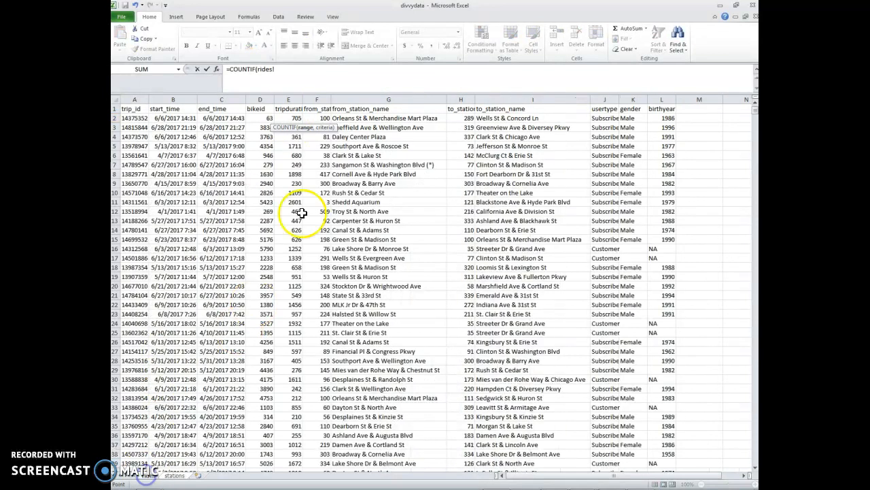
left_click(491, 99)
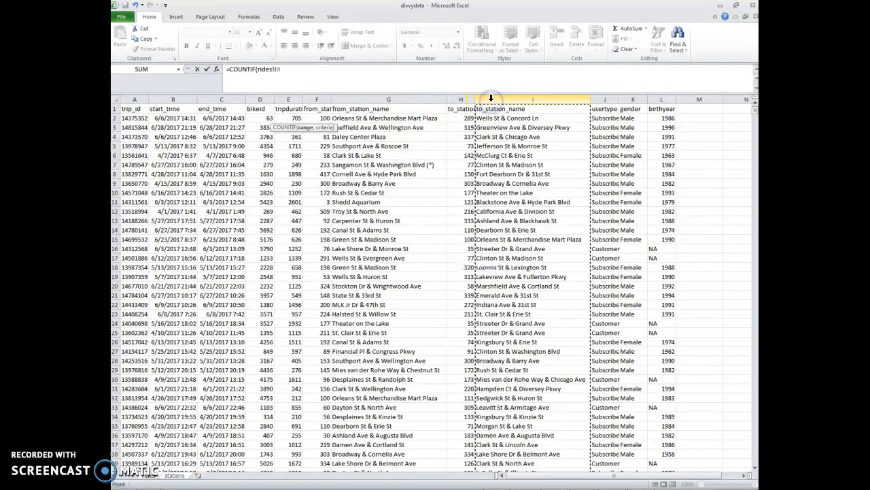
type(",")
left_click(175, 475)
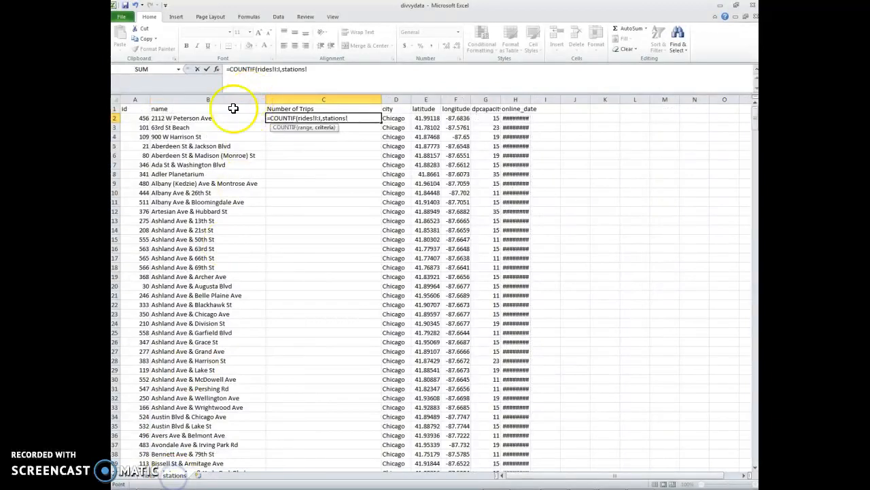
left_click(200, 118)
key("Return")
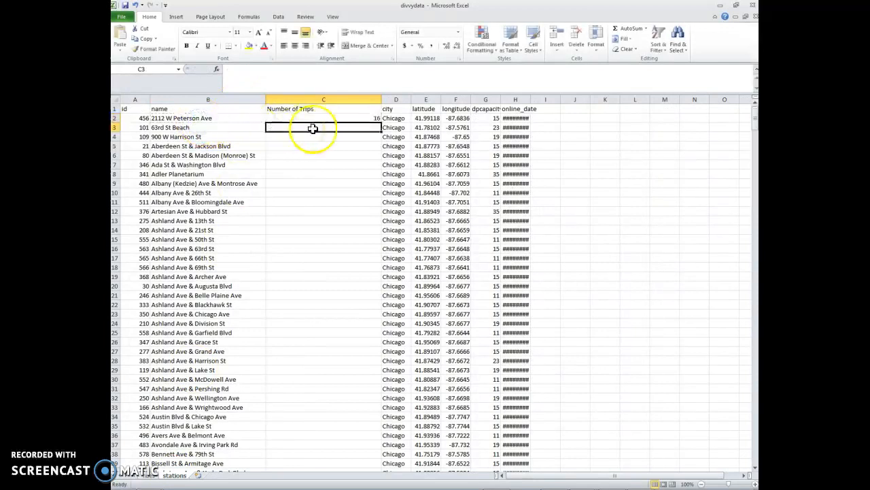
Fill the COUNTIF formula from C2 down the whole Number of Trips column
left_click(351, 118)
left_click(177, 121)
left_click(355, 117)
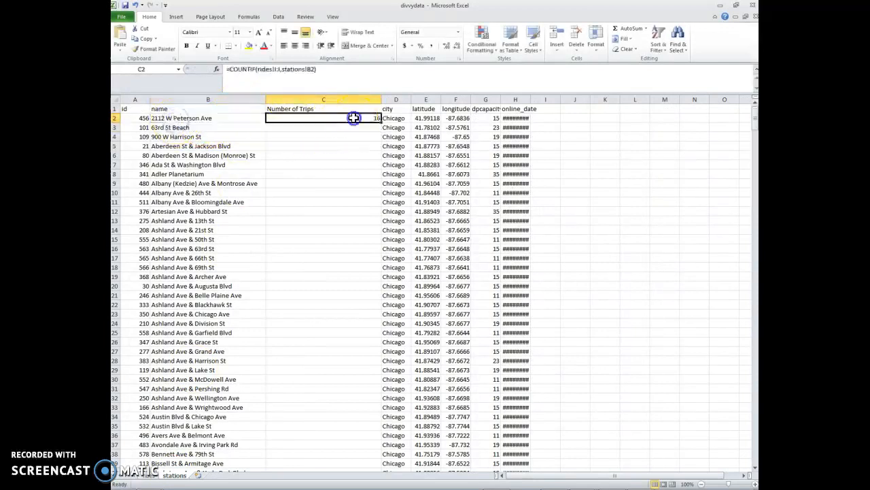
double_click(380, 120)
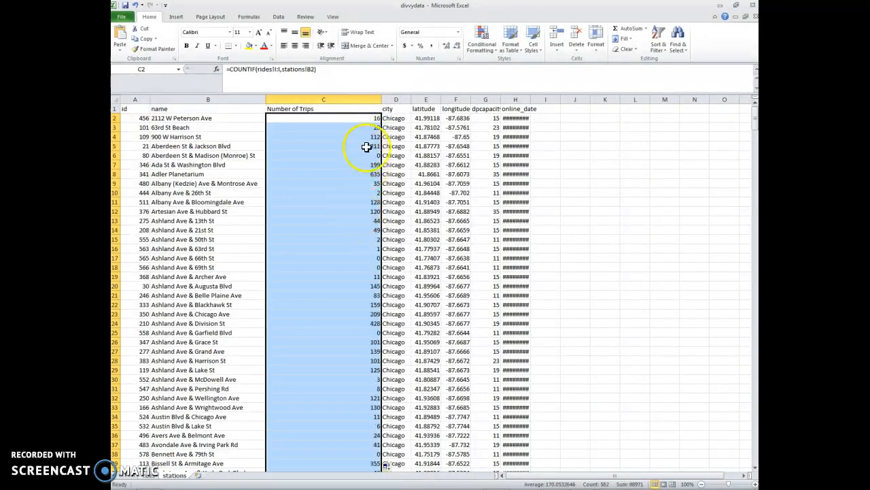
Examine the trip counts against the station names in several rows of the stations sheet
left_click(363, 205)
left_click(180, 202)
left_click(367, 318)
left_click(182, 323)
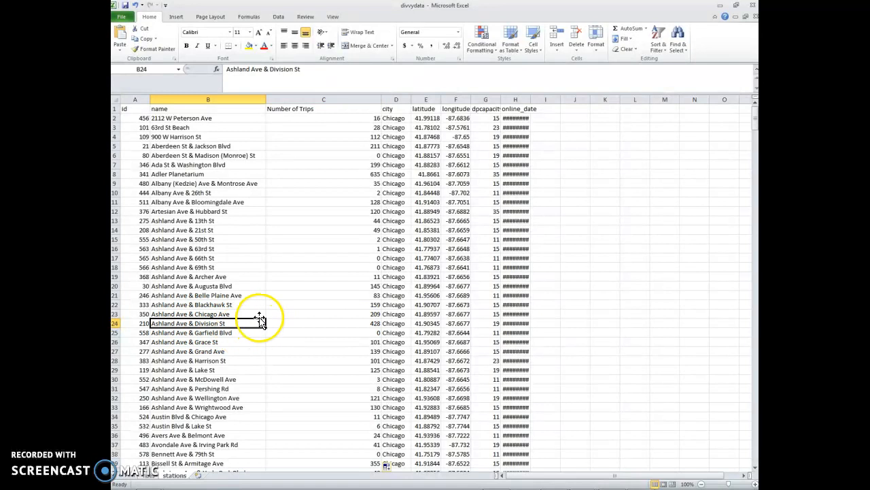
scroll(330, 174, "down", 3)
scroll(330, 174, "down", 4)
scroll(322, 214, "up", 7)
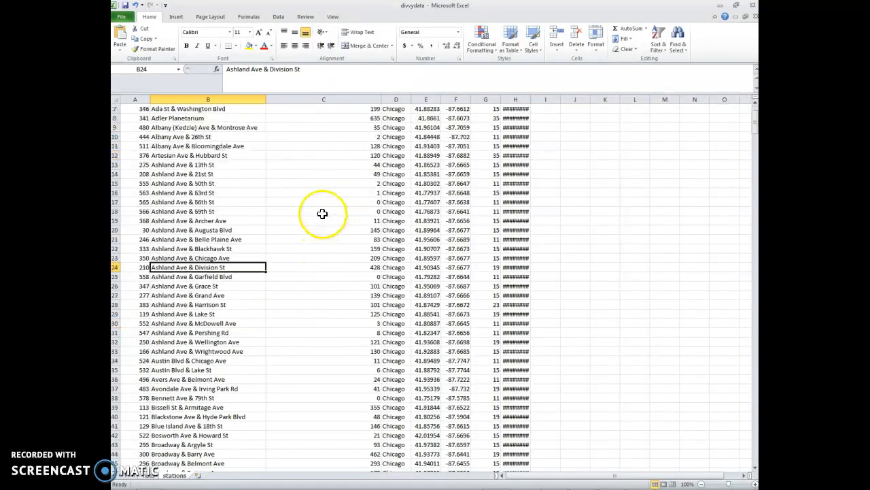
Add a filter to the from_station_name column on the rides sheet
left_click(139, 480)
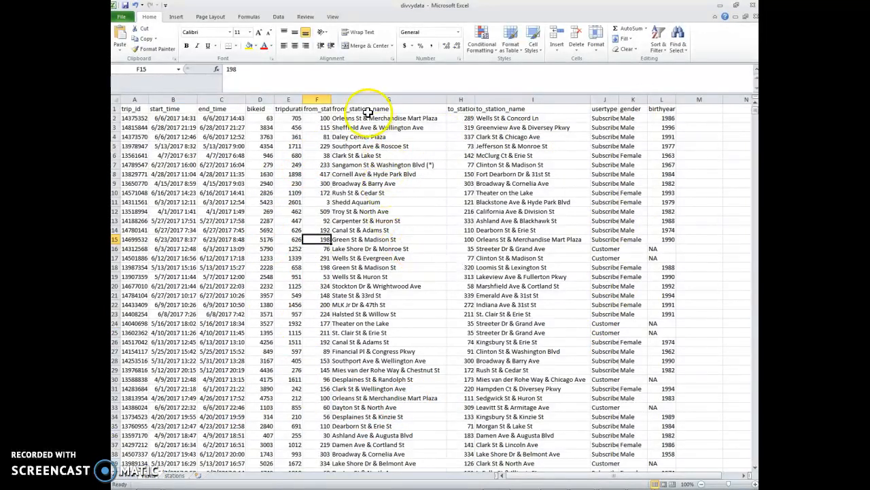
left_click(388, 99)
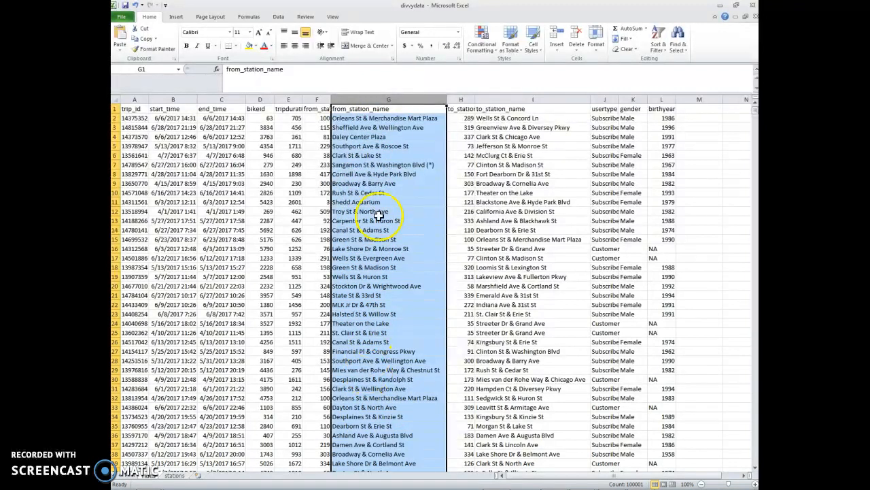
left_click(367, 100)
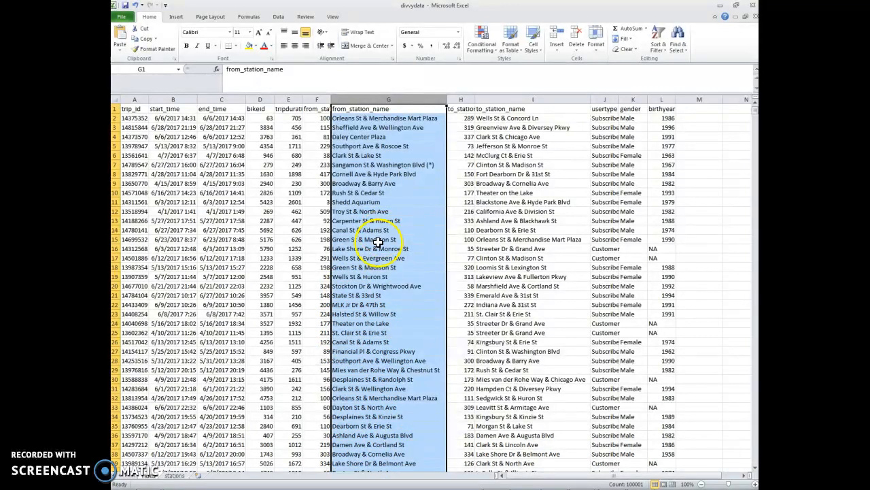
left_click(659, 46)
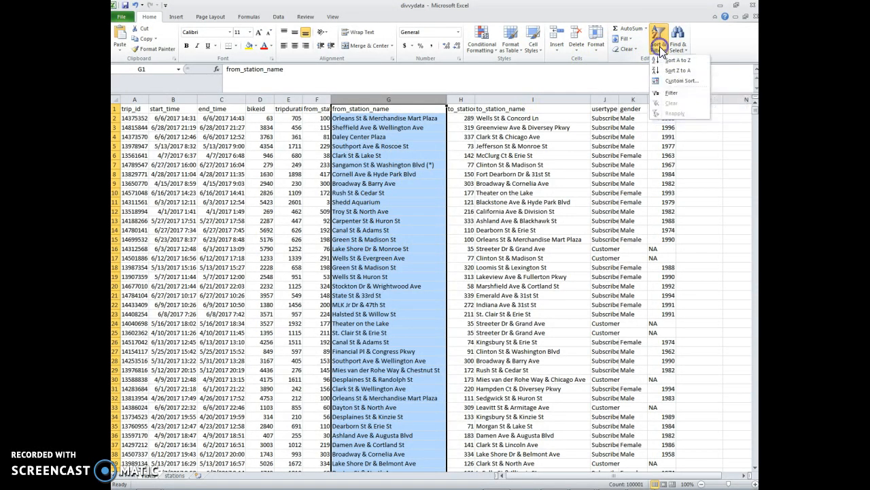
left_click(668, 95)
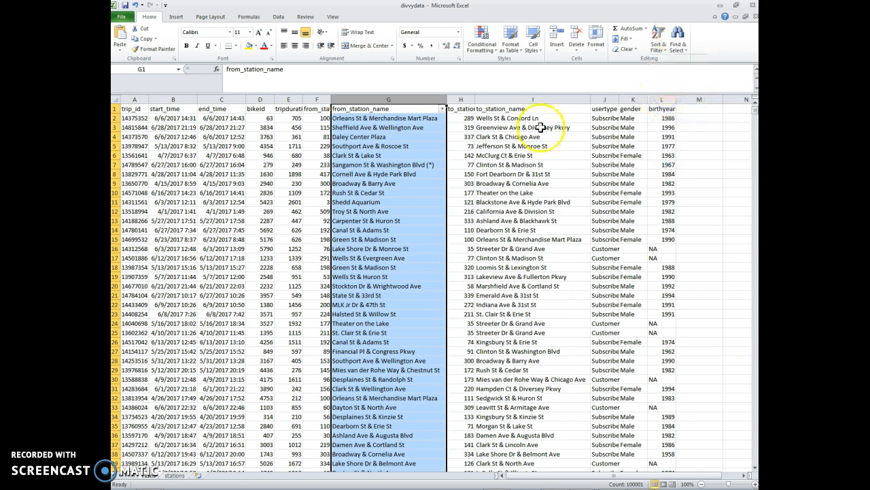
Filter from_station_name to exclude only Lincoln Ave & Roscoe St, leaving every other starting station shown
left_click(442, 110)
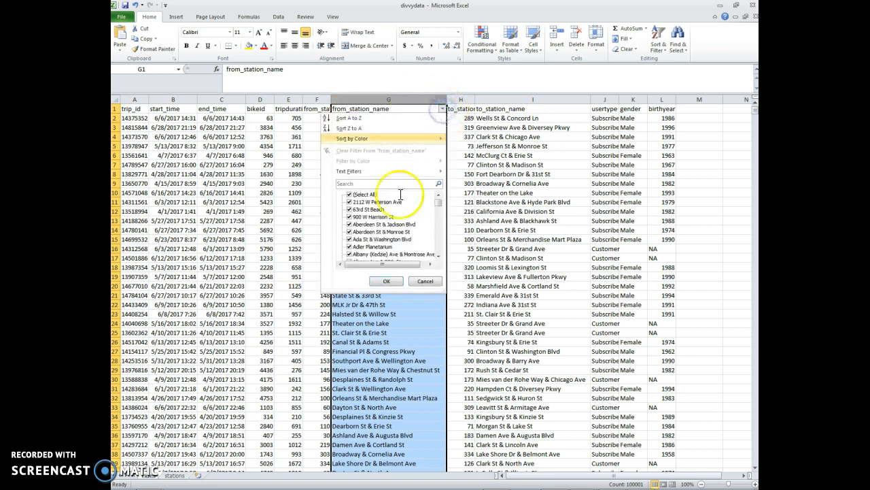
left_click_drag(440, 206, 440, 232)
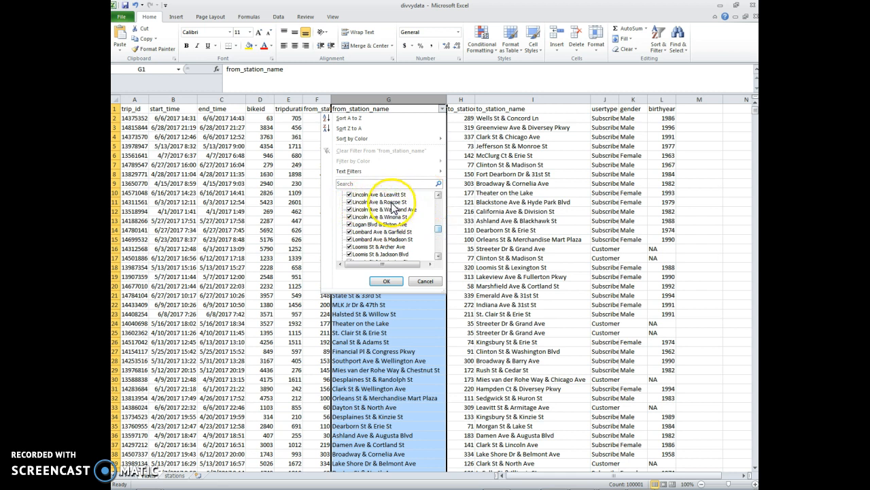
left_click(349, 202)
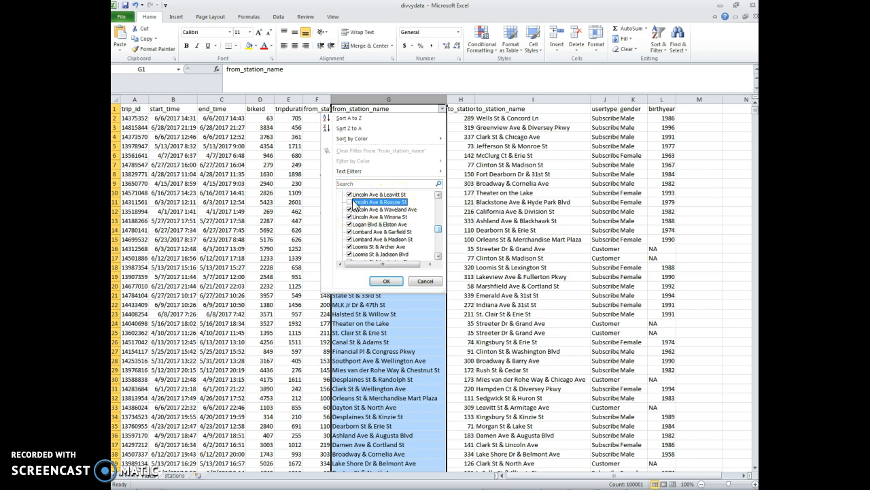
left_click(380, 206)
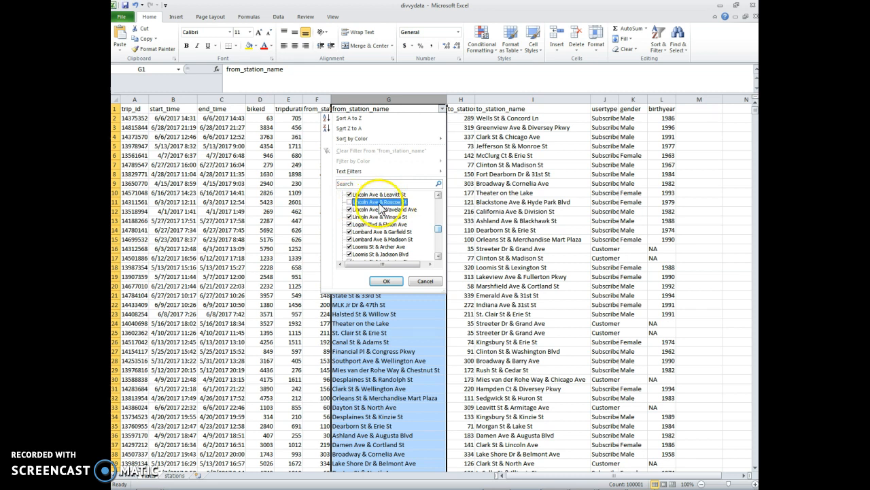
left_click(393, 279)
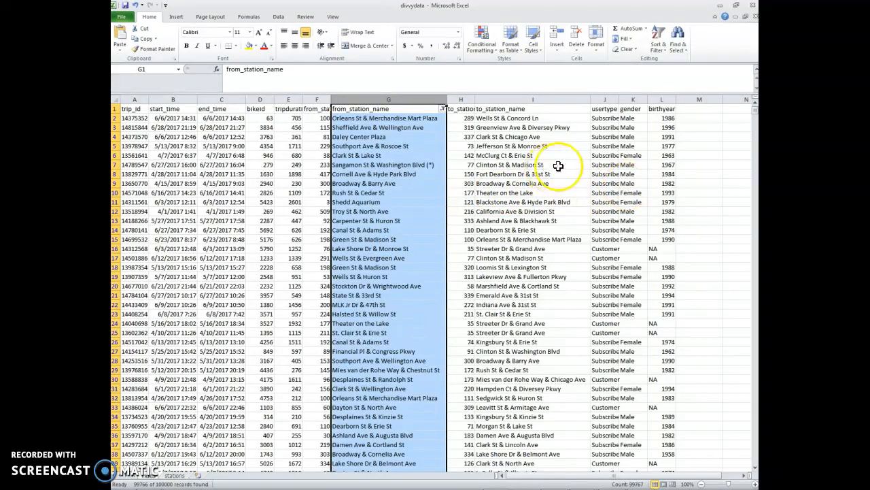
Clear the contents of the visible rides in columns A through L, from trip_id to birthyear
left_click_drag(656, 99, 146, 102)
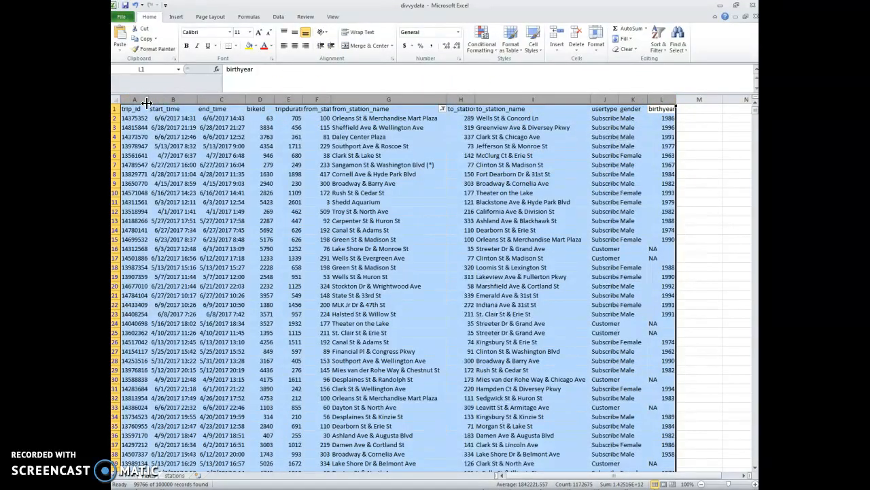
key("Delete")
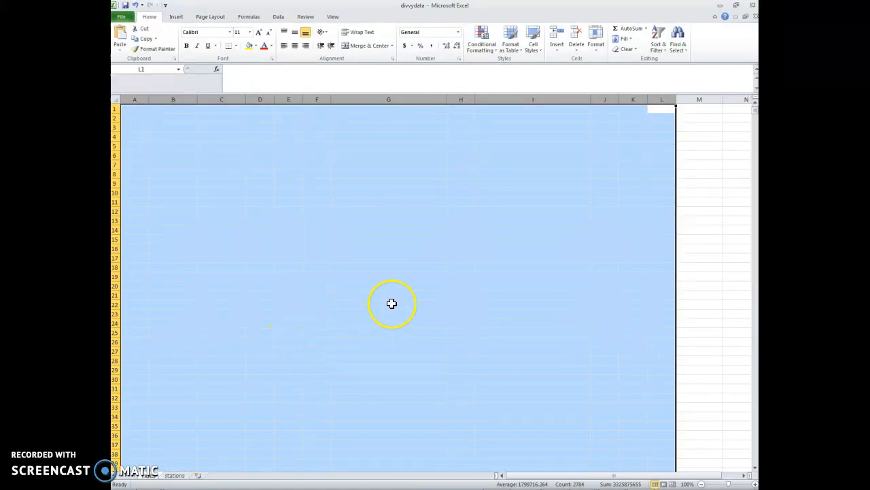
Examine the recalculated Number of Trips values for several Albany and Ashland Ave stations on the stations sheet
left_click(173, 477)
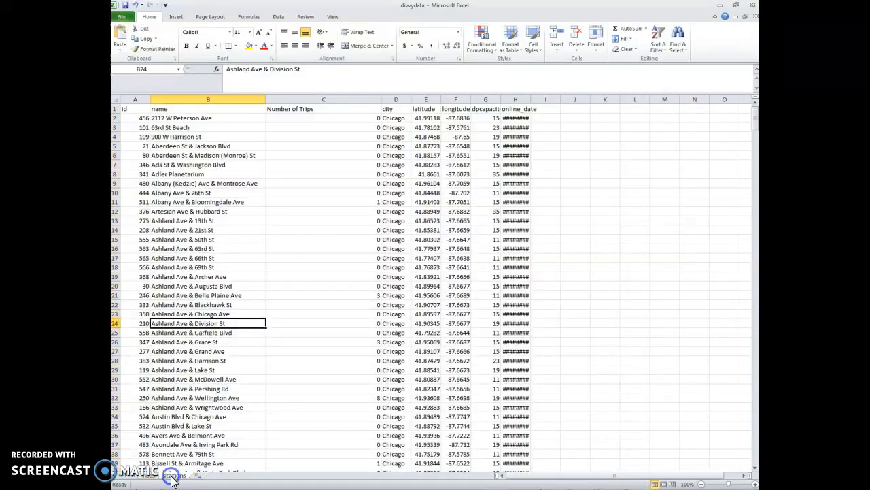
left_click(344, 202)
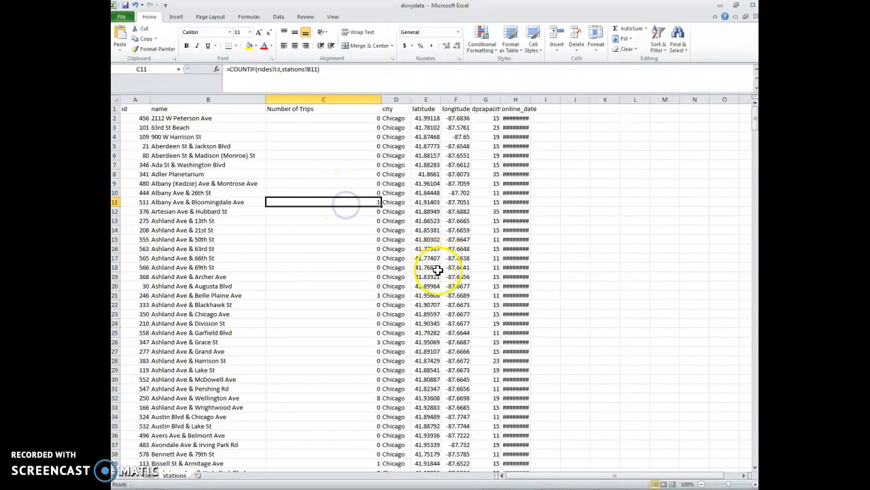
left_click(361, 296)
left_click(361, 342)
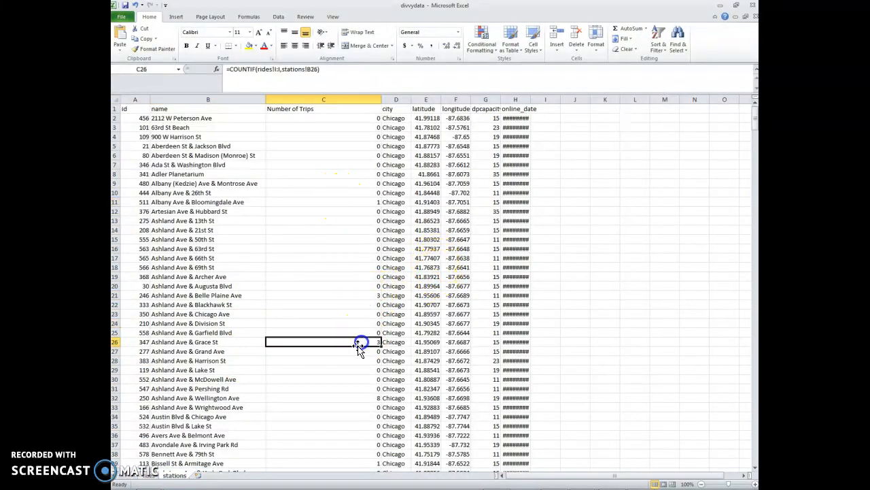
left_click(361, 401)
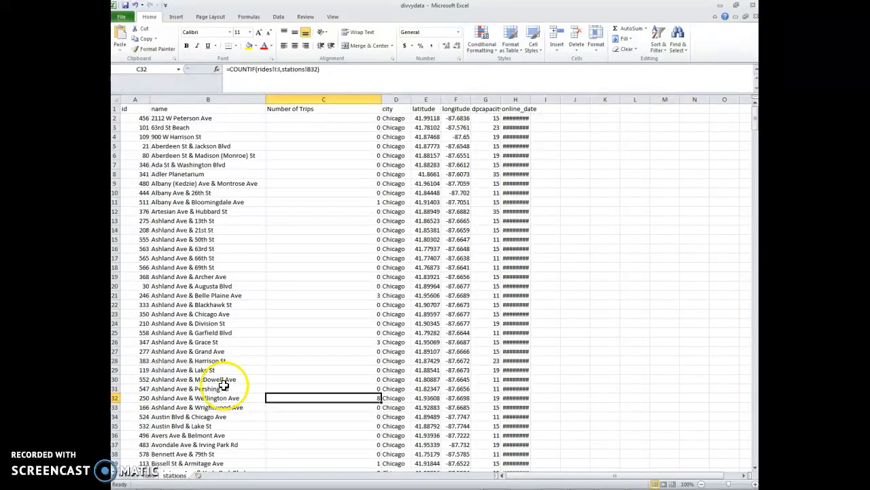
Filter the from_station_name column on the rides sheet to exclude only Lincoln Ave & Roscoe St, keeping every other starting station shown
left_click(144, 476)
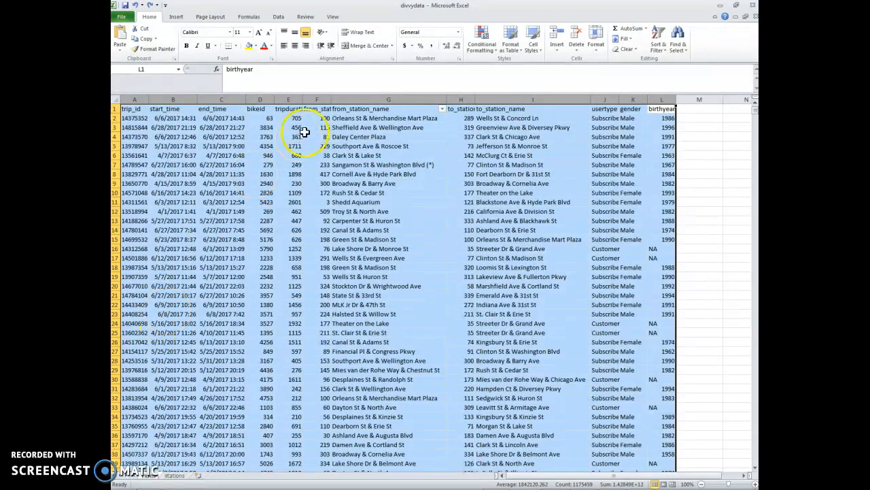
left_click(394, 98)
left_click(667, 49)
left_click(671, 92)
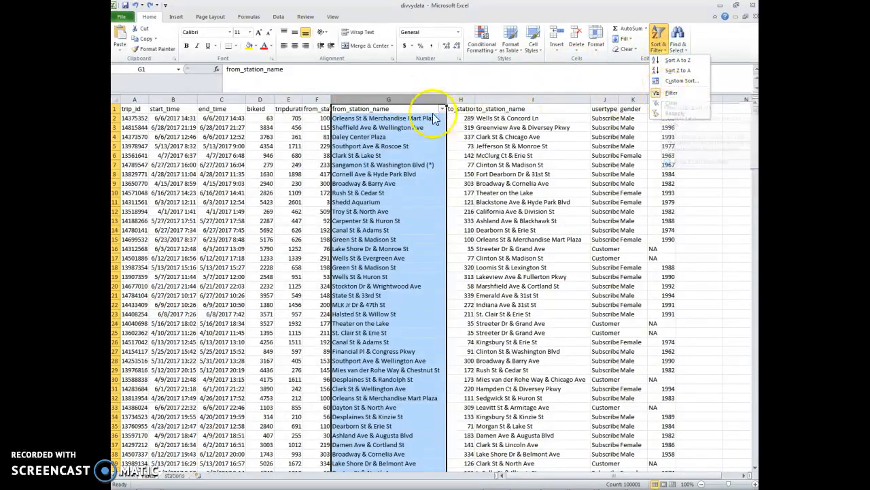
left_click(442, 110)
left_click(439, 232)
left_click_drag(439, 232, 440, 229)
left_click(438, 196)
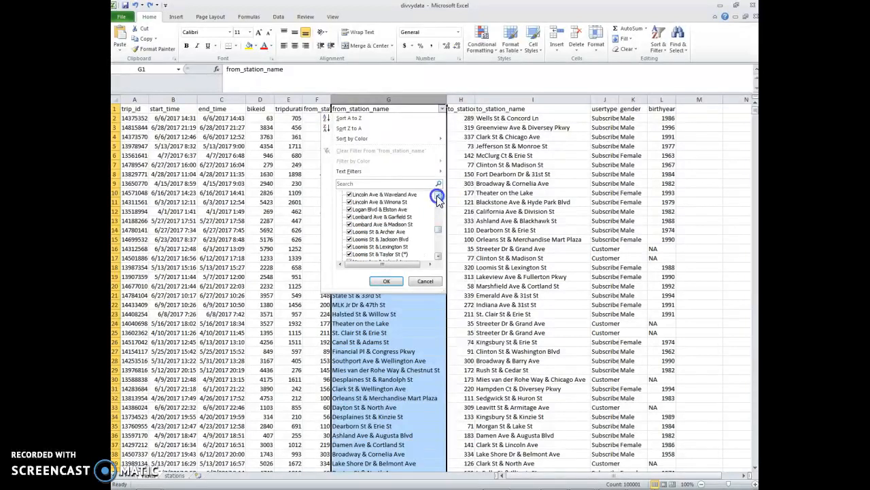
left_click(350, 195)
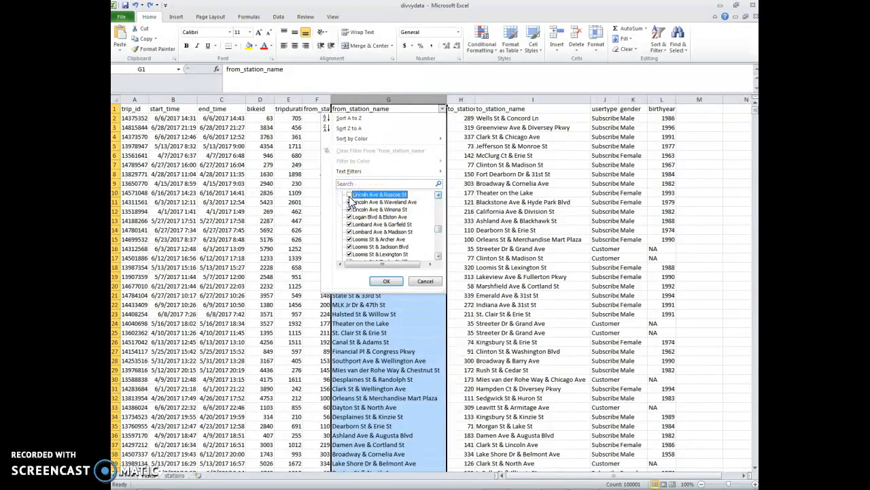
left_click(382, 280)
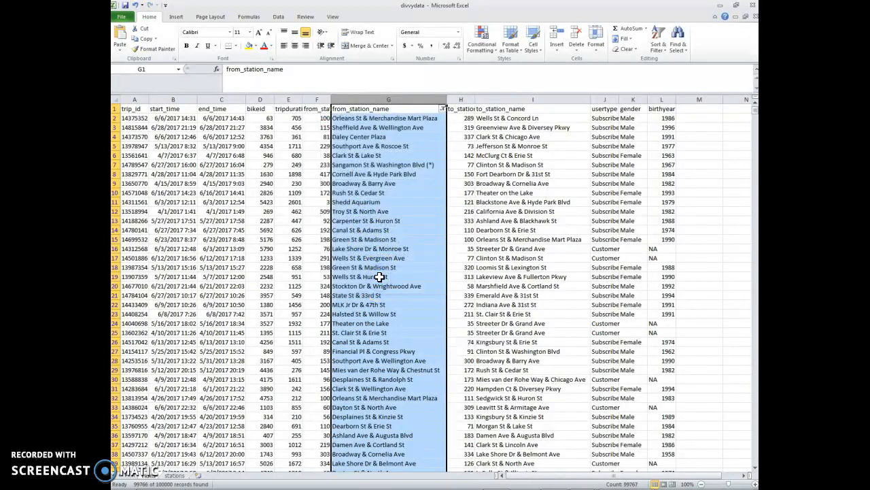
Clear the visible rides in columns A through L and check the recalculated Number of Trips for Albany and Ashland Ave stations on the stations sheet
left_click_drag(660, 100, 143, 117)
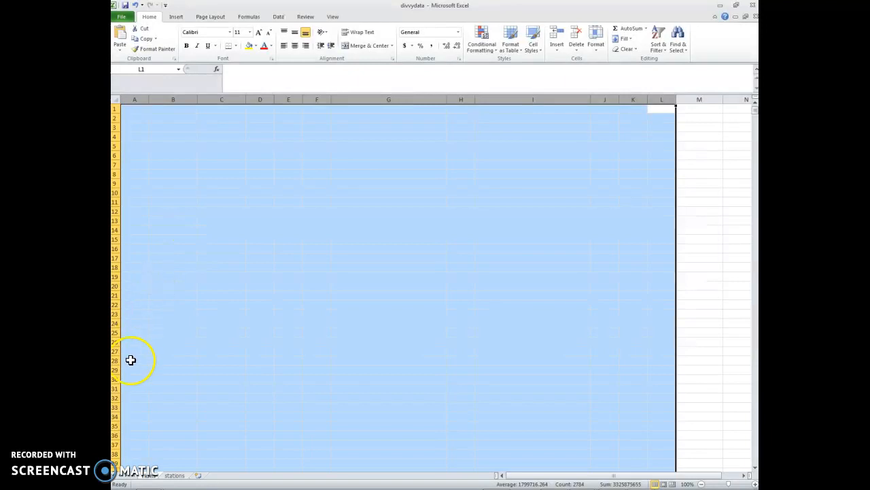
left_click(173, 474)
left_click(360, 205)
left_click(350, 294)
left_click(351, 342)
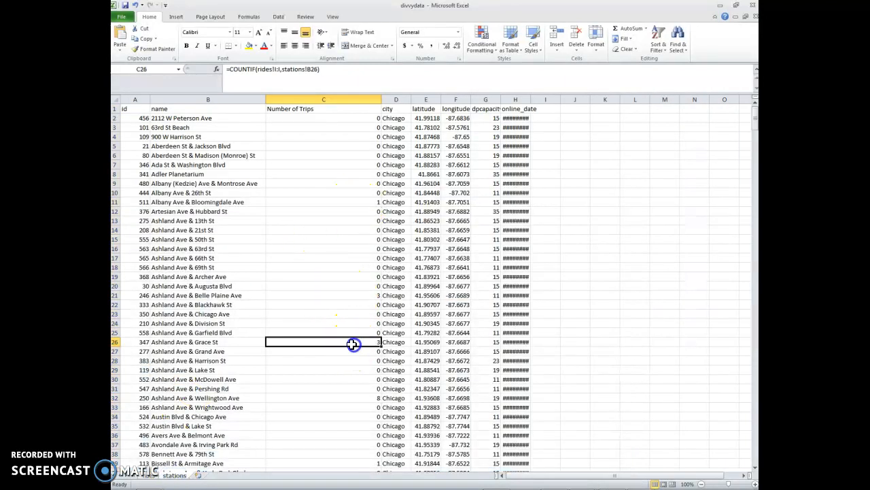
left_click(347, 400)
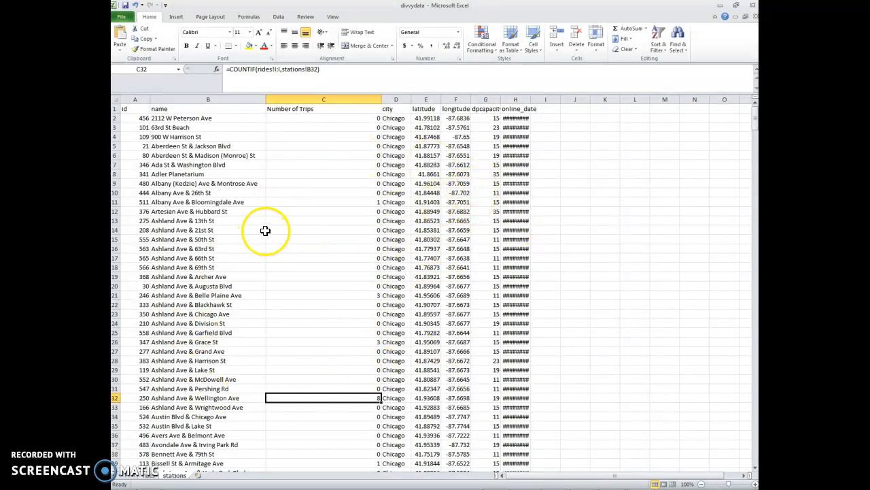
Replace the contents of columns A through H on the stations sheet with pasted values and check that Number of Trips cells hold no formulas
left_click_drag(514, 99, 125, 99)
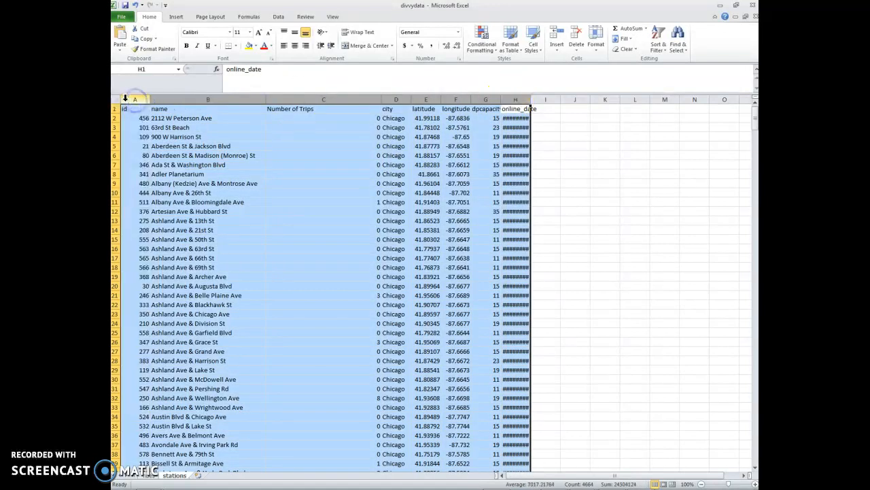
key("ctrl+c")
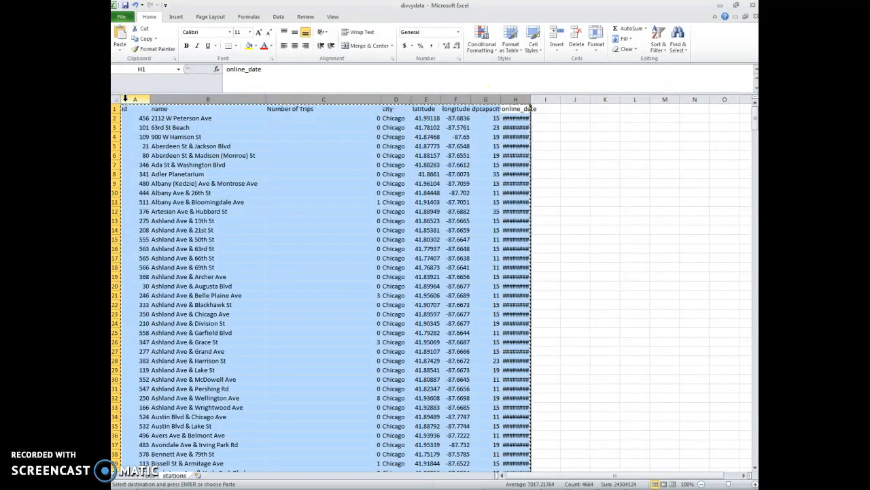
right_click(146, 110)
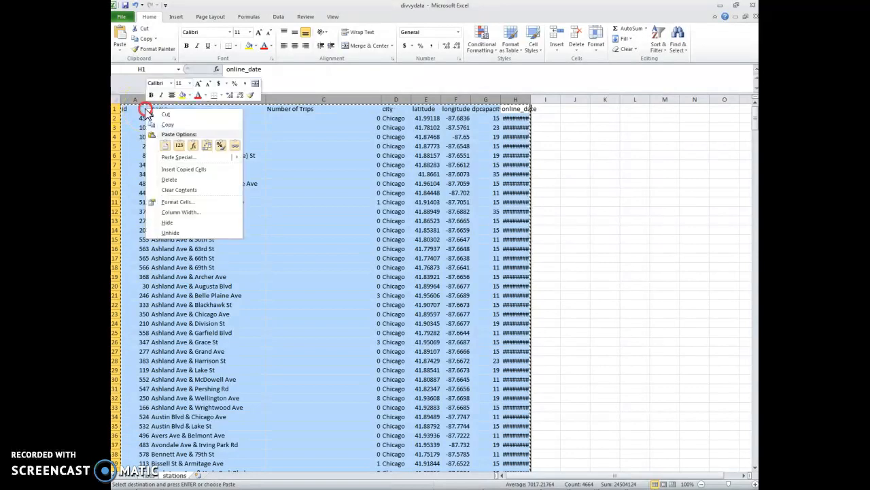
left_click(178, 146)
left_click(335, 126)
left_click(346, 152)
left_click(361, 201)
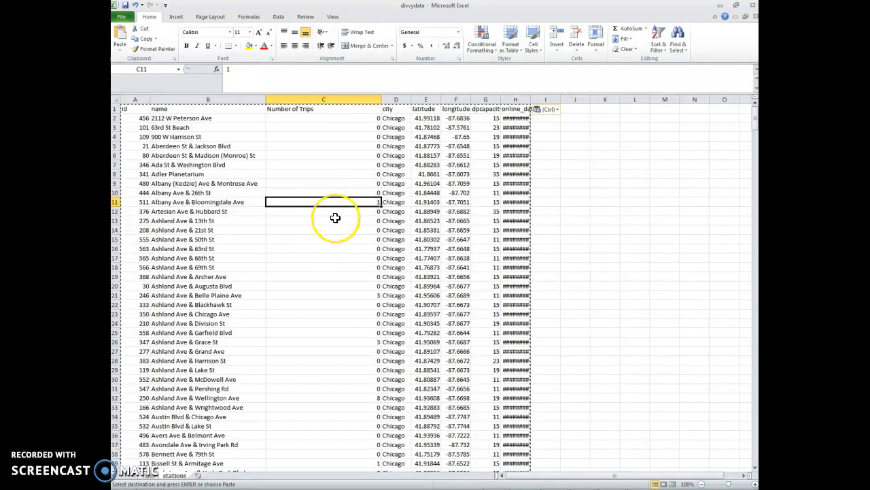
left_click(350, 202)
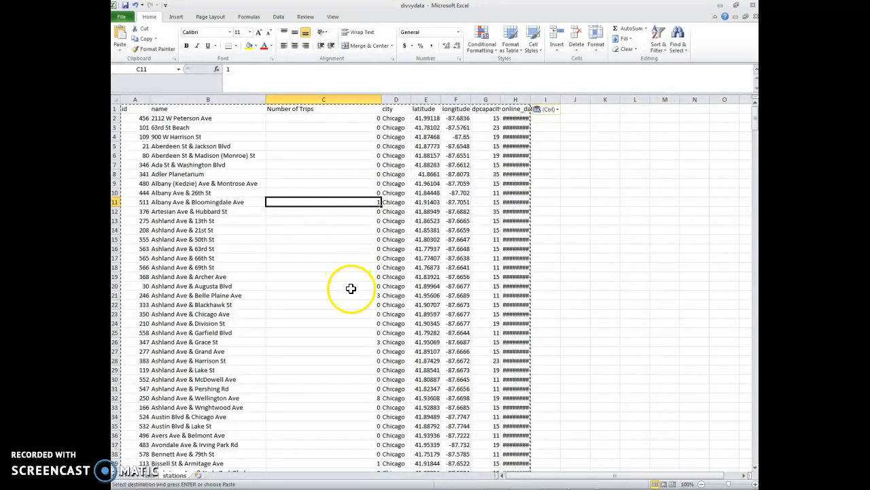
Delete the rides sheet and check the station names and Number of Trips values on the stations sheet
left_click(145, 475)
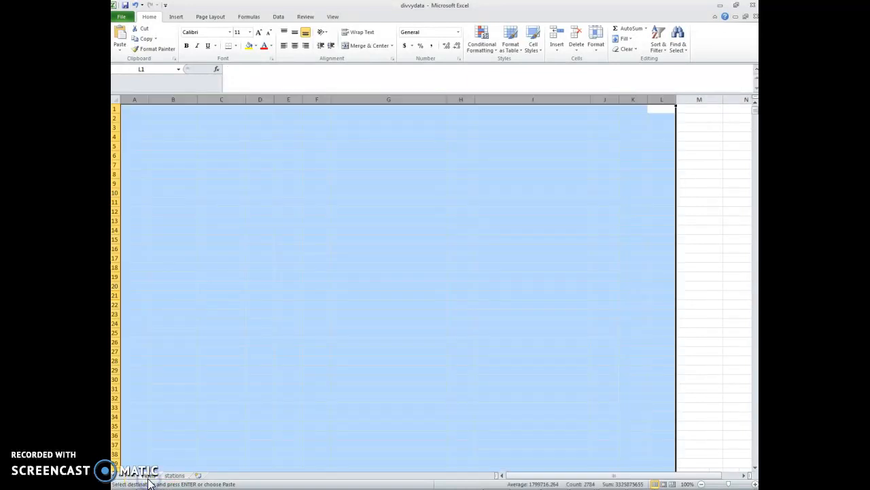
right_click(151, 478)
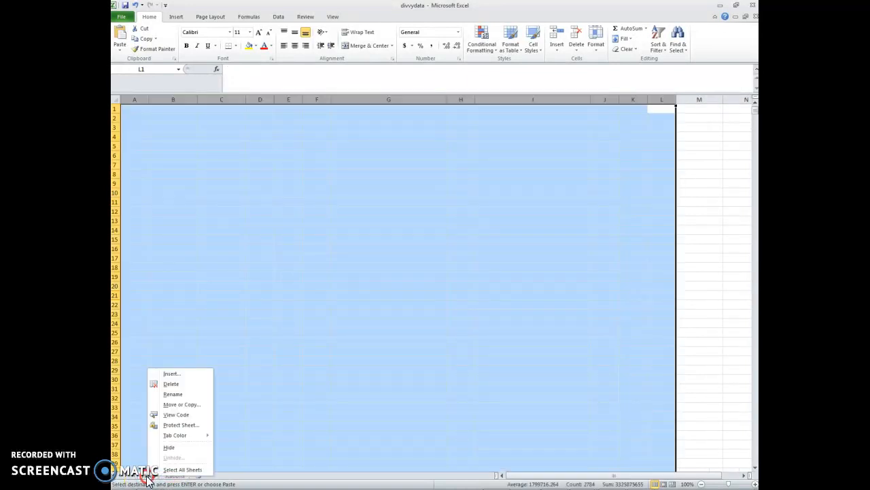
left_click(164, 386)
left_click(413, 274)
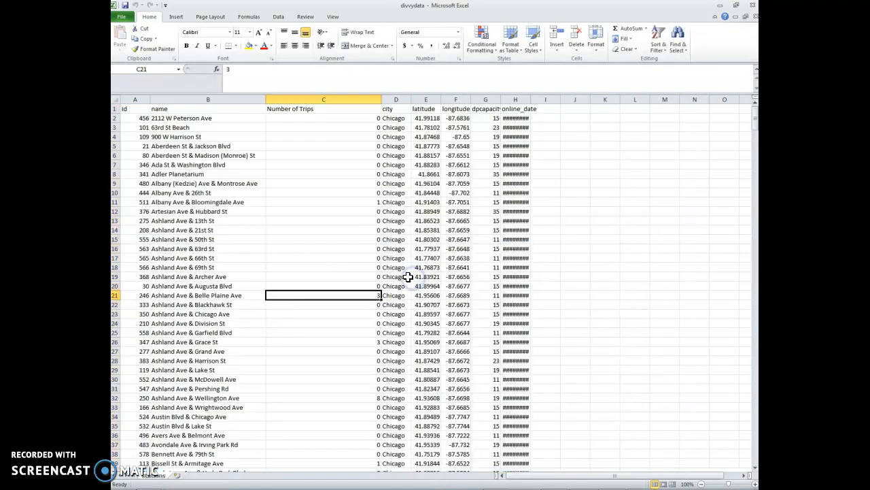
left_click_drag(330, 202, 329, 207)
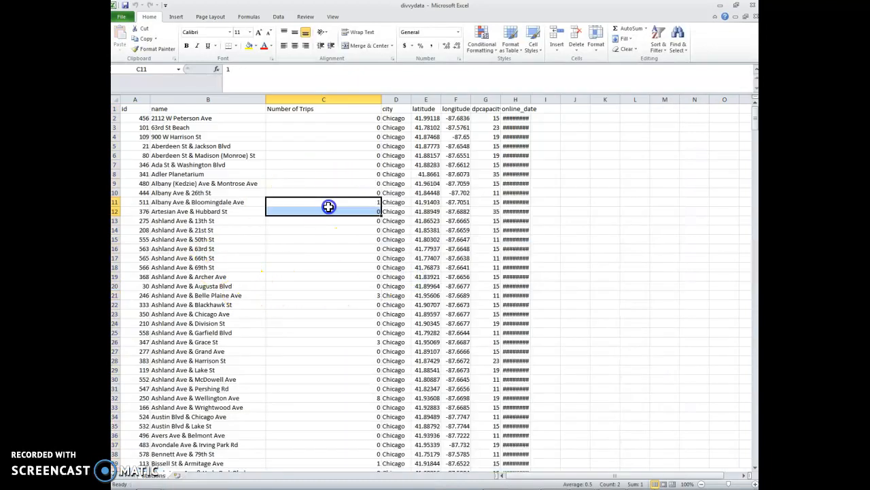
left_click(333, 251)
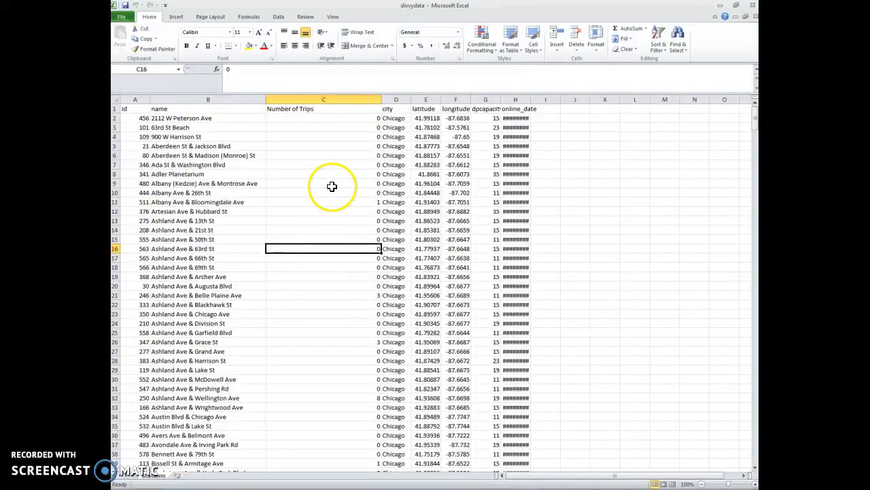
left_click_drag(181, 165, 200, 306)
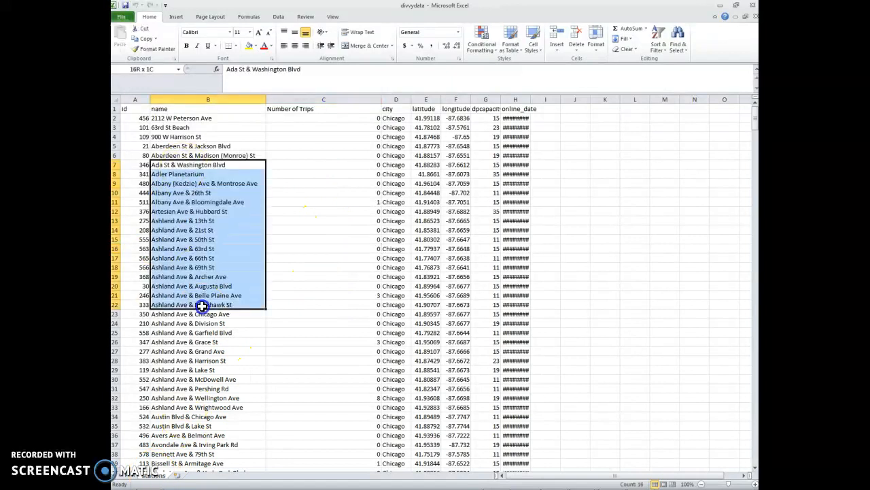
left_click_drag(361, 144, 375, 304)
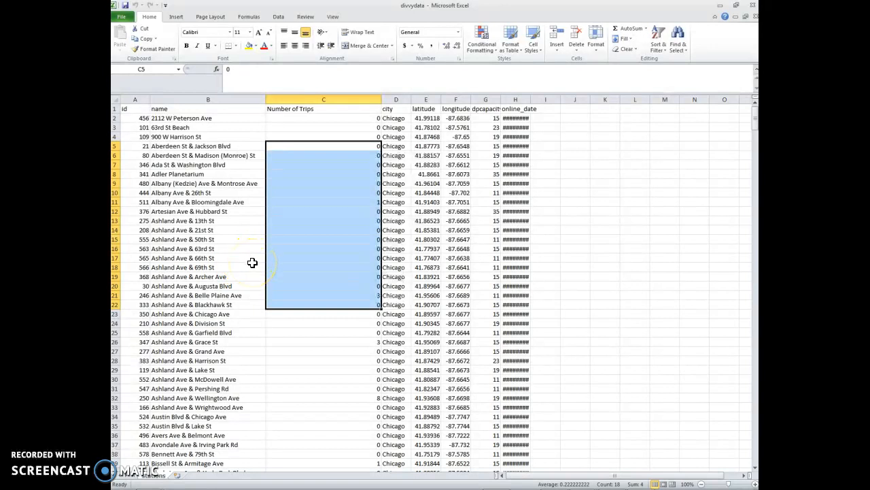
Save the workbook on the Desktop as an Excel Workbook named divvydata3
key("F12")
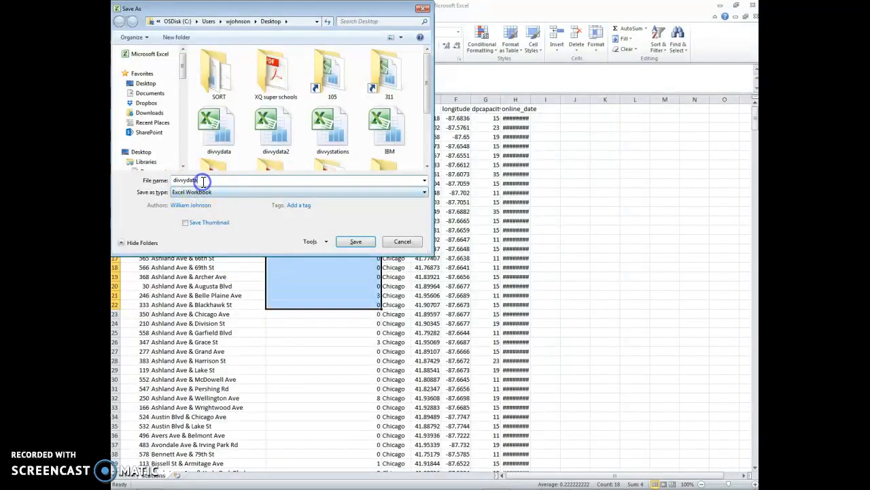
left_click(211, 180)
type("2")
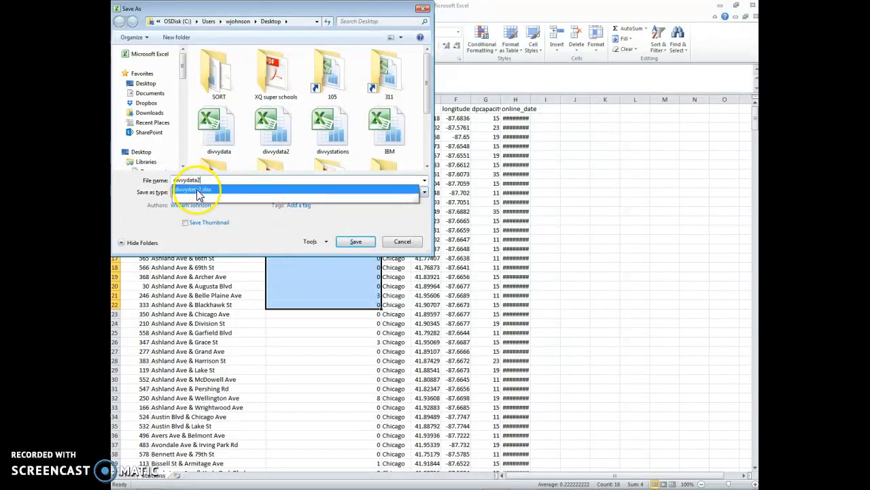
key("BackSpace")
type("3")
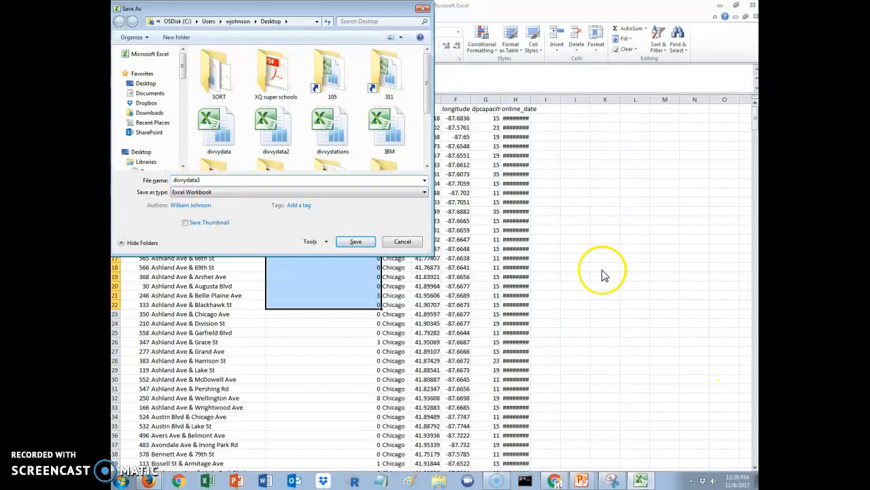
left_click(355, 246)
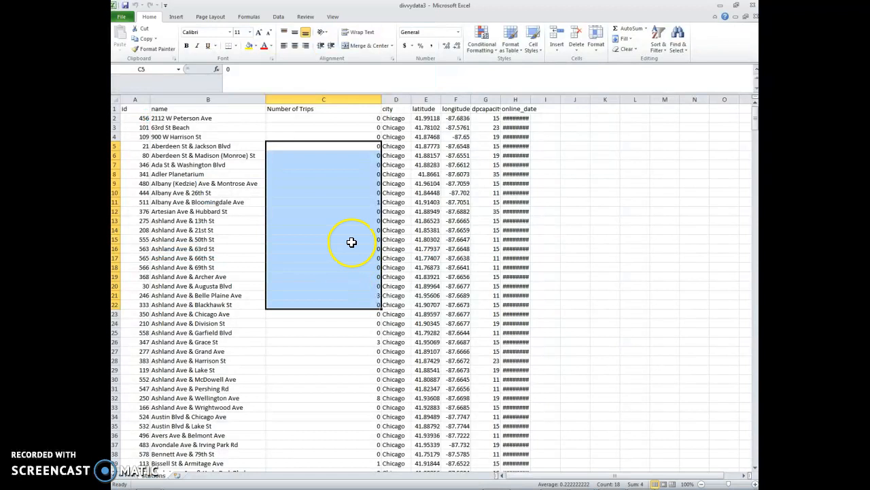
Switch to the browser and create a new Google My Maps map from the KCC311 folder in Google Drive
key("alt+Tab")
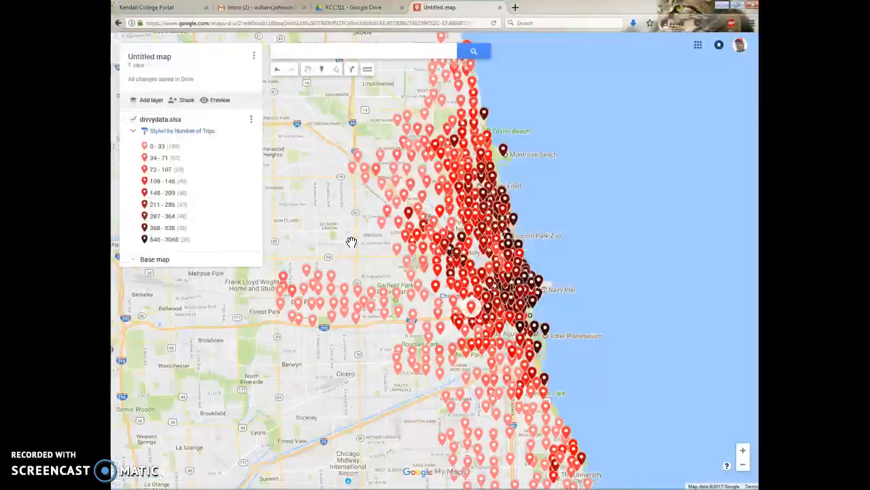
left_click(327, 10)
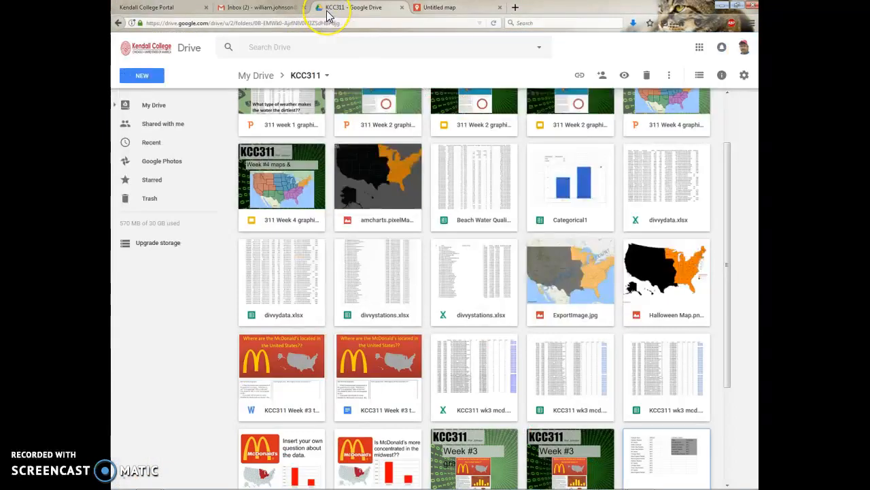
left_click(162, 76)
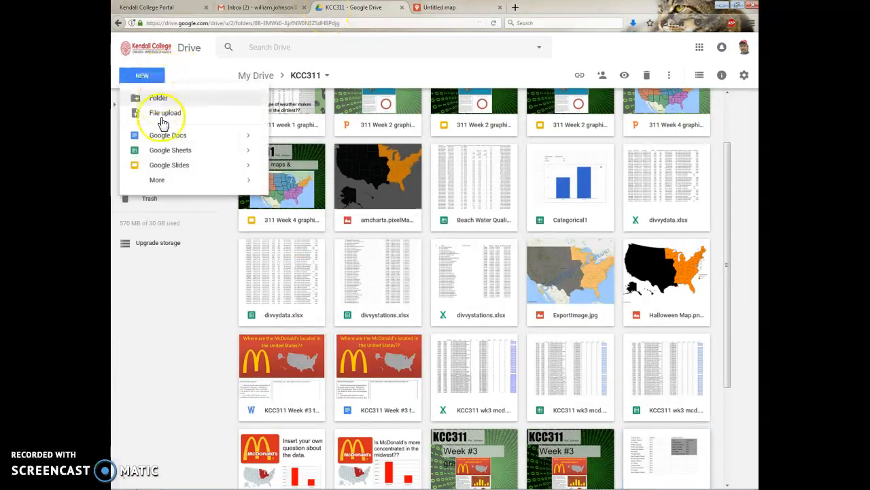
mouse_move(167, 180)
left_click(306, 217)
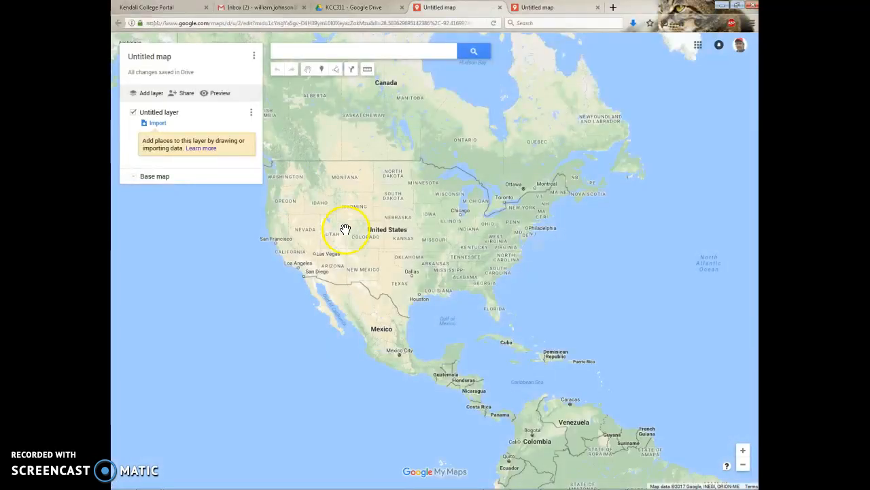
Import the divvydata3 workbook from the Desktop into the map's untitled layer
left_click(159, 124)
left_click(440, 291)
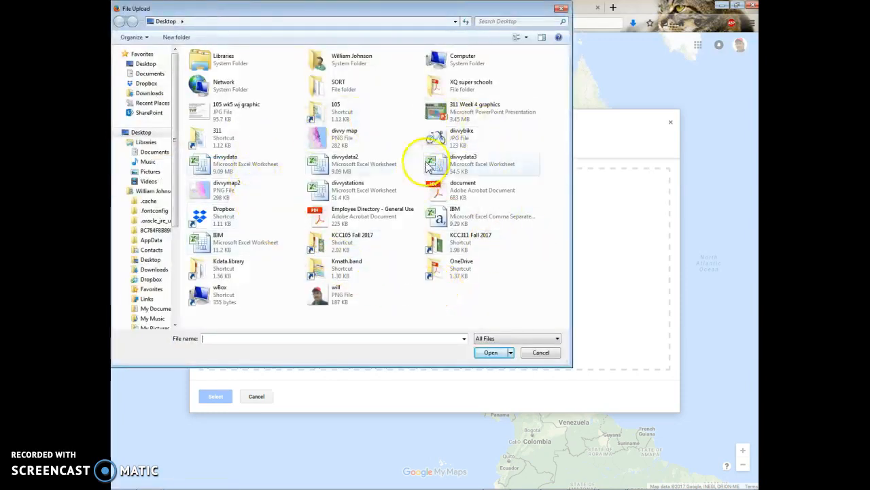
left_click(465, 161)
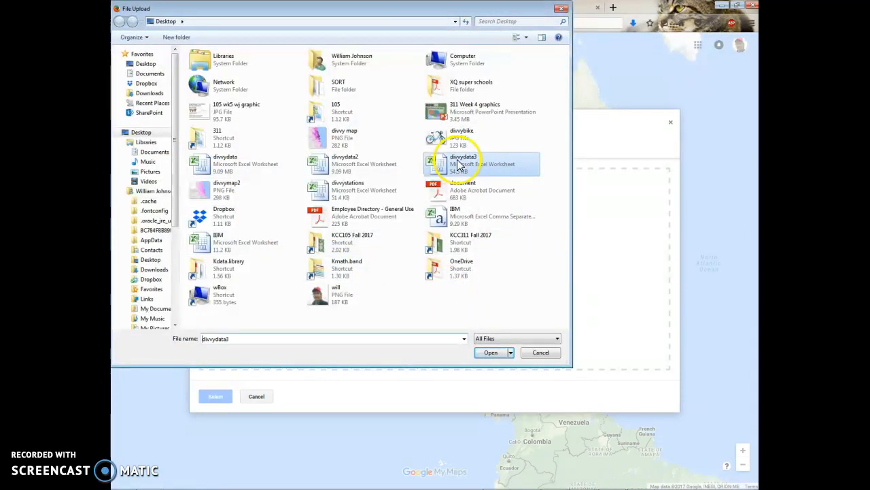
left_click(487, 352)
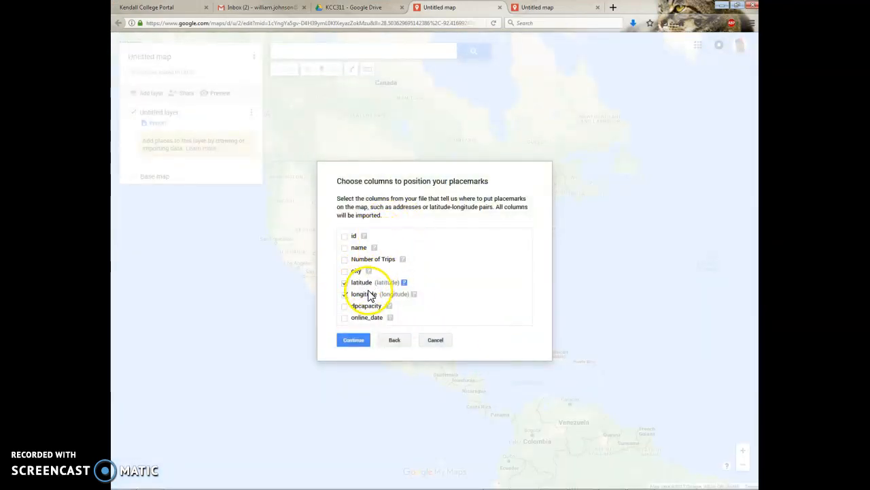
Position the placemarks by the latitude and longitude columns, title the markers by name, and finish the import
left_click(354, 340)
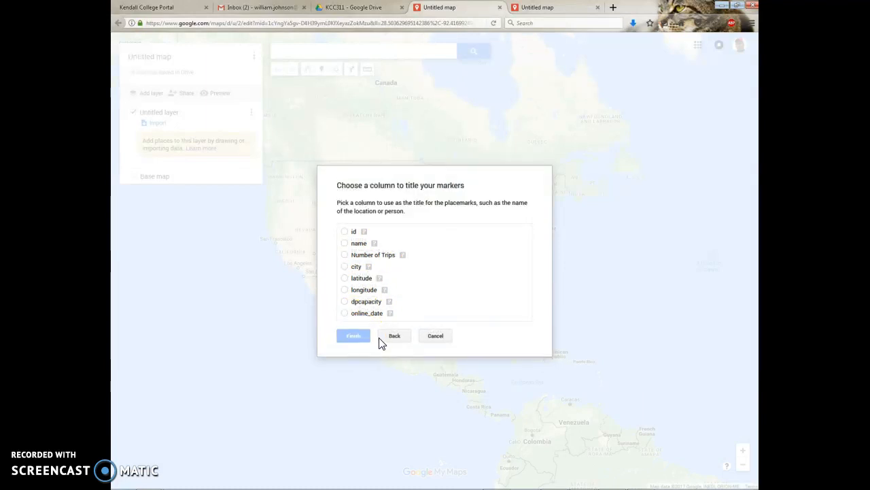
left_click(359, 244)
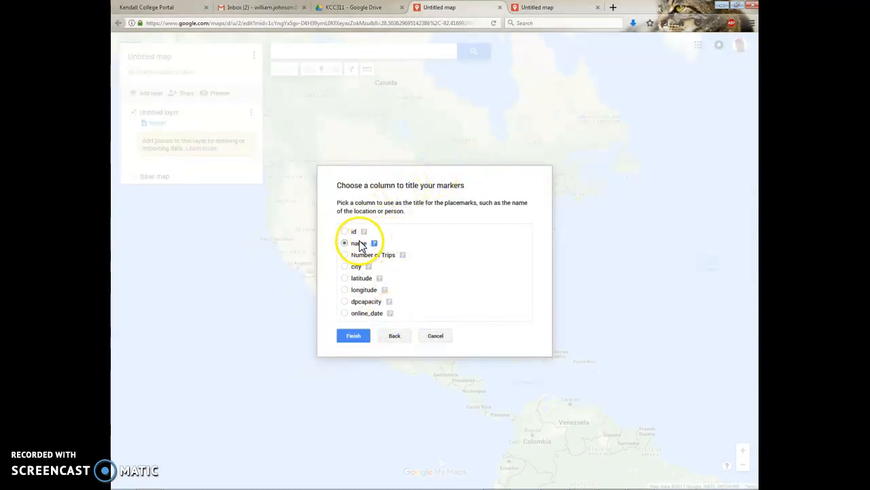
left_click(353, 335)
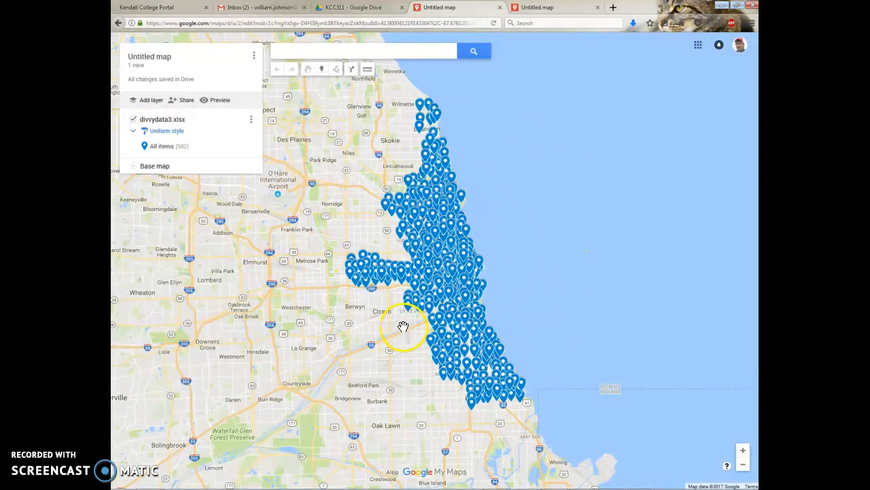
scroll(528, 287, "up", 1)
scroll(528, 287, "down", 1)
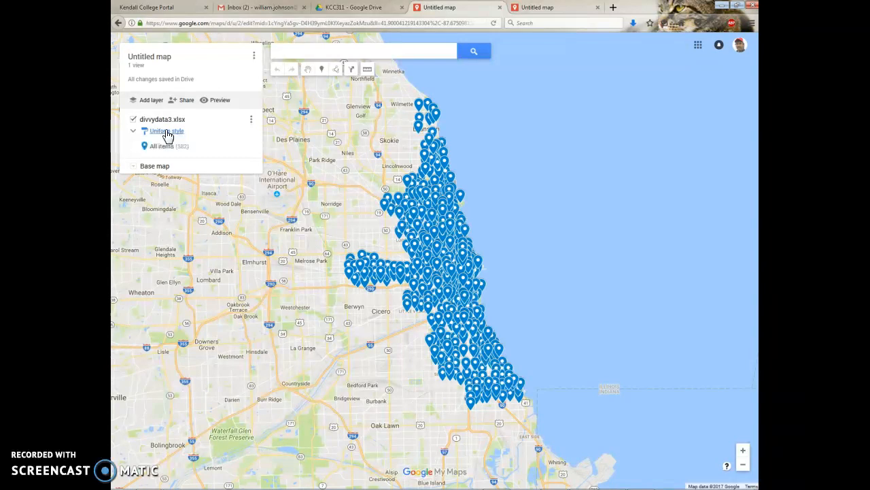
Style the divvydata3 layer's markers by the Number of Trips column, grouped into ranges
left_click(167, 135)
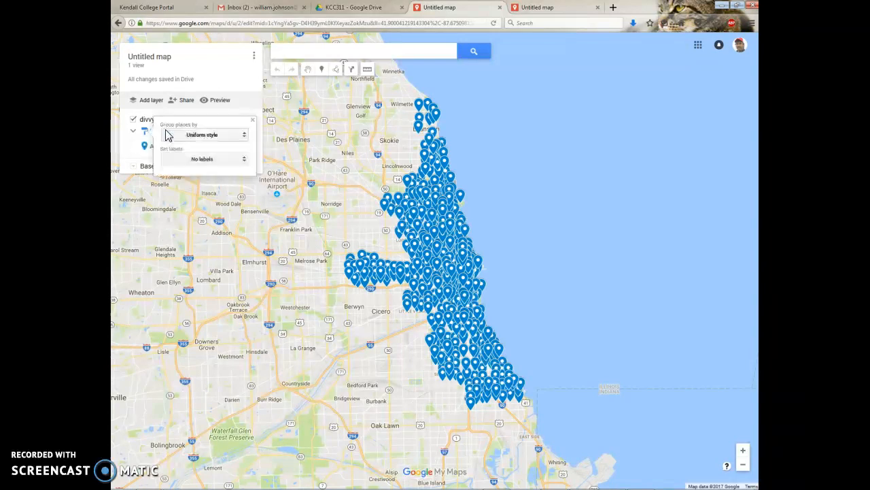
left_click(213, 137)
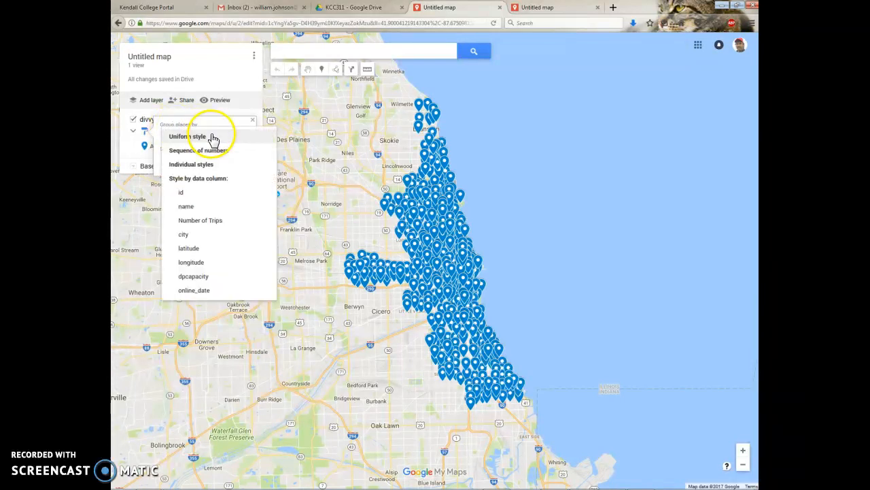
left_click(203, 221)
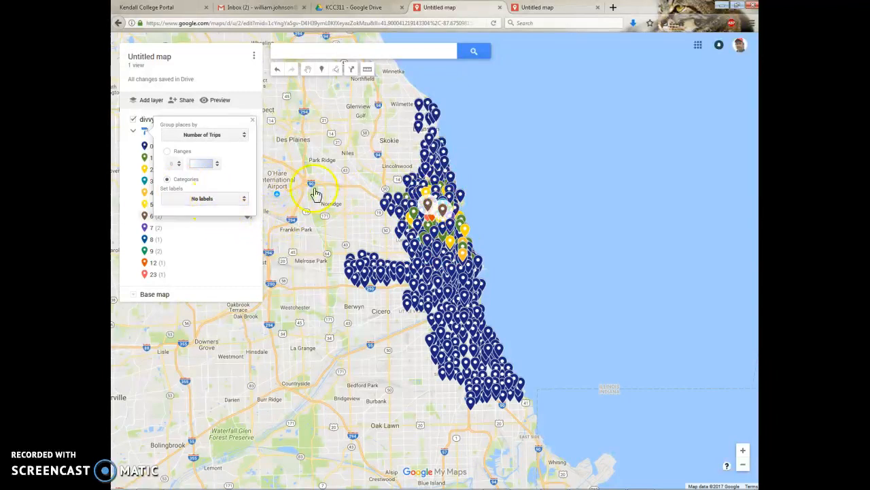
left_click(167, 151)
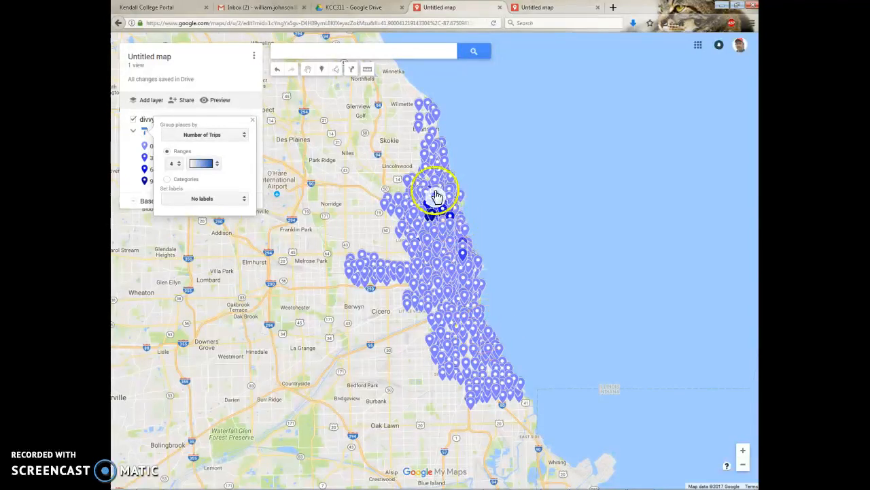
Apply the red color gradient to the trip markers and divide them into 10 ranges
scroll(487, 219, "up", 1)
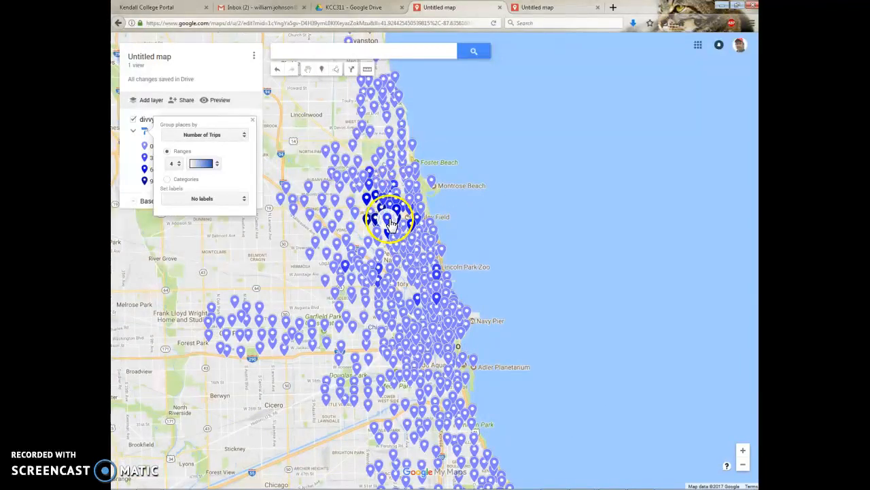
left_click(217, 167)
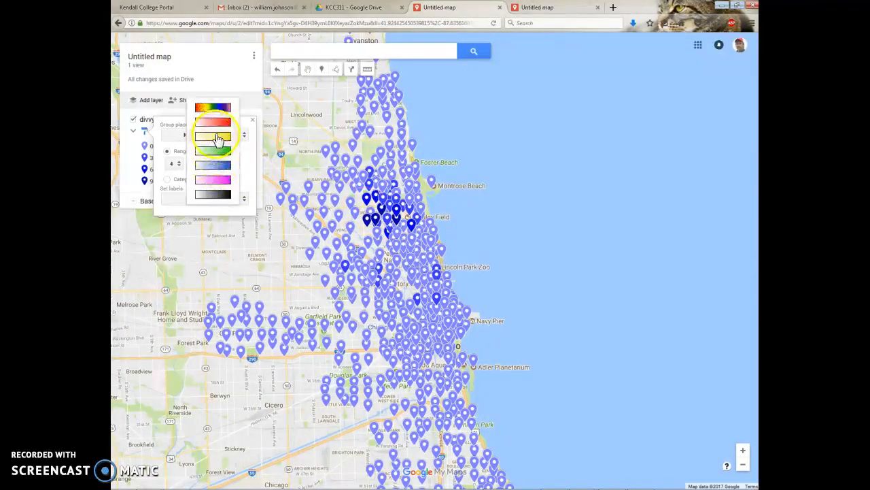
left_click(217, 132)
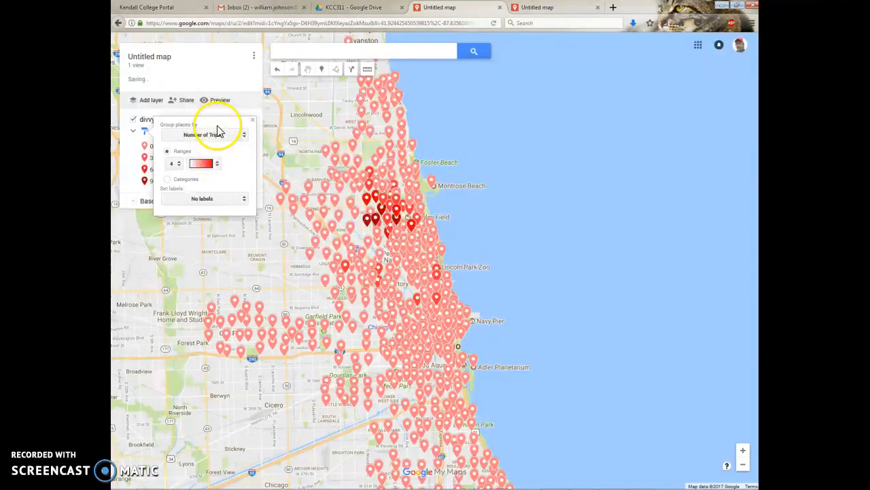
left_click(174, 164)
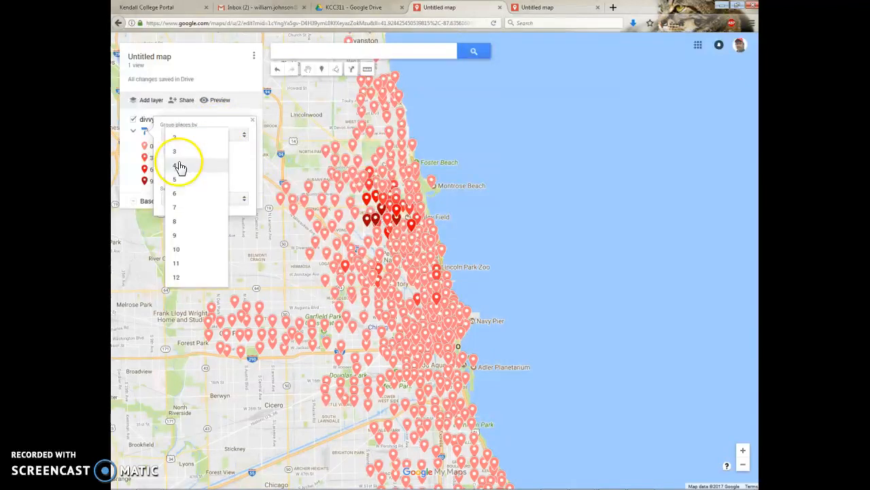
left_click(177, 252)
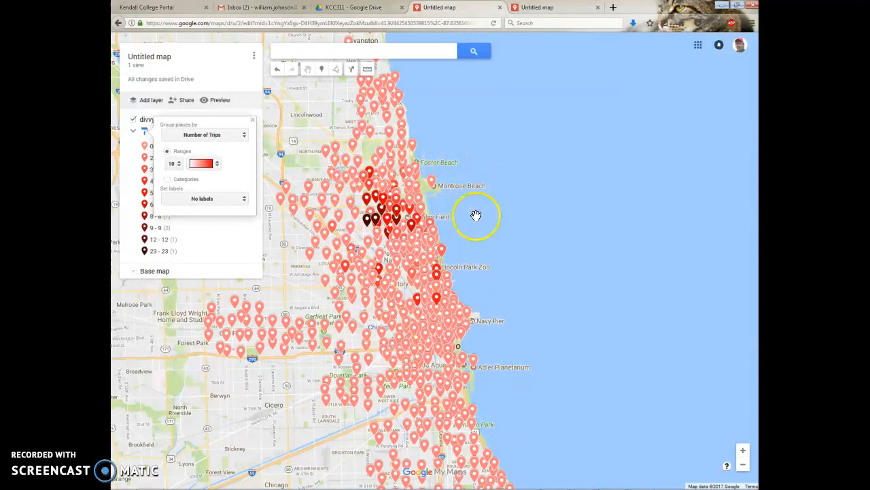
Capture the Chicago station map, including its legend and open style settings, with the Snipping Tool
left_click(252, 122)
left_click(173, 134)
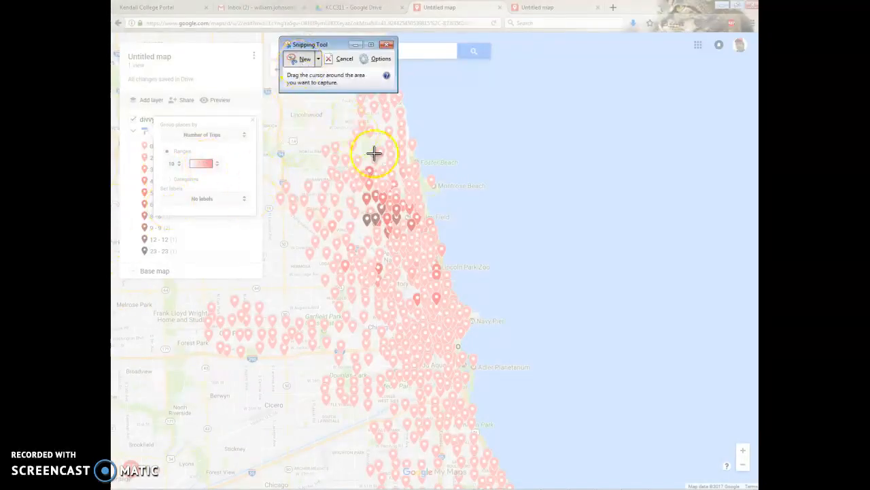
left_click_drag(594, 441, 119, 66)
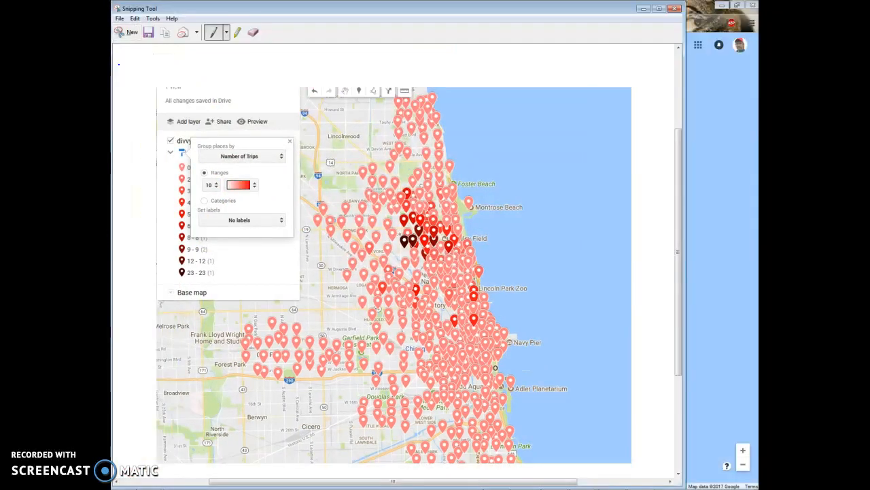
Switch to the browser and create a new Google Drawing from the KCC311 folder in Google Drive
key("alt+Tab")
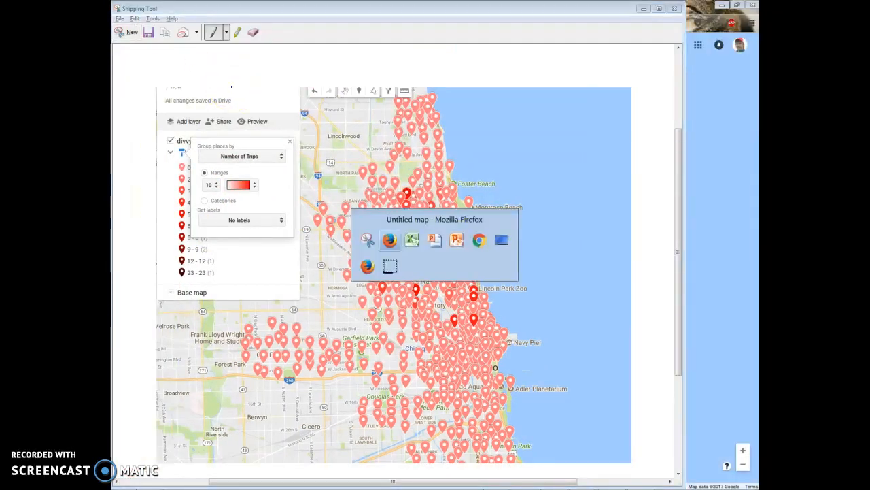
left_click(333, 7)
left_click(145, 76)
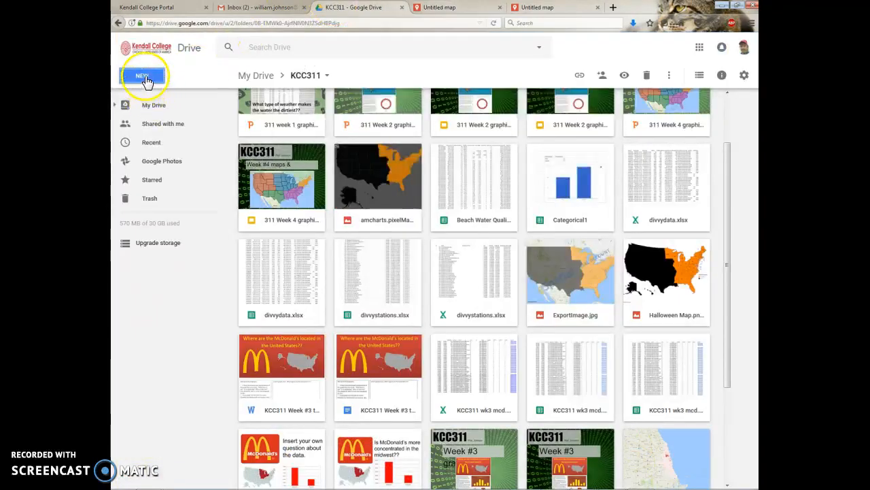
mouse_move(159, 181)
left_click(326, 202)
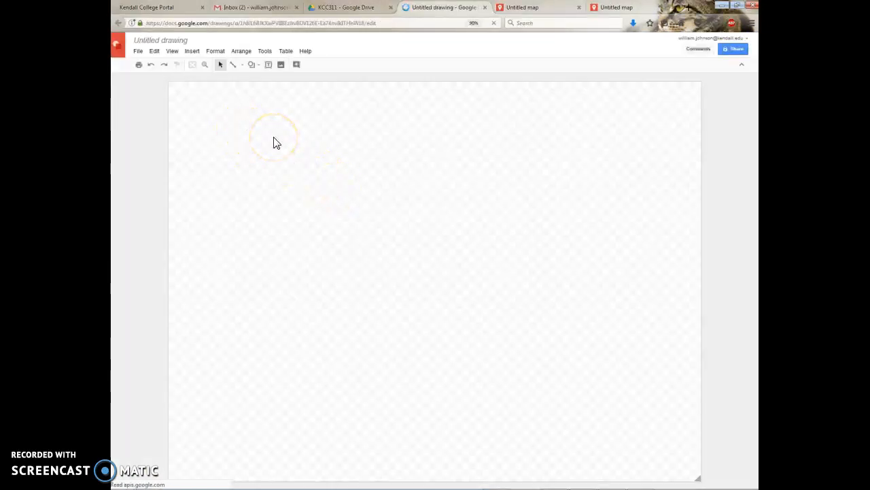
Paste the captured map into the drawing, shrink it, and place it near the canvas center with space above for a title
key("ctrl+v")
left_click(660, 91)
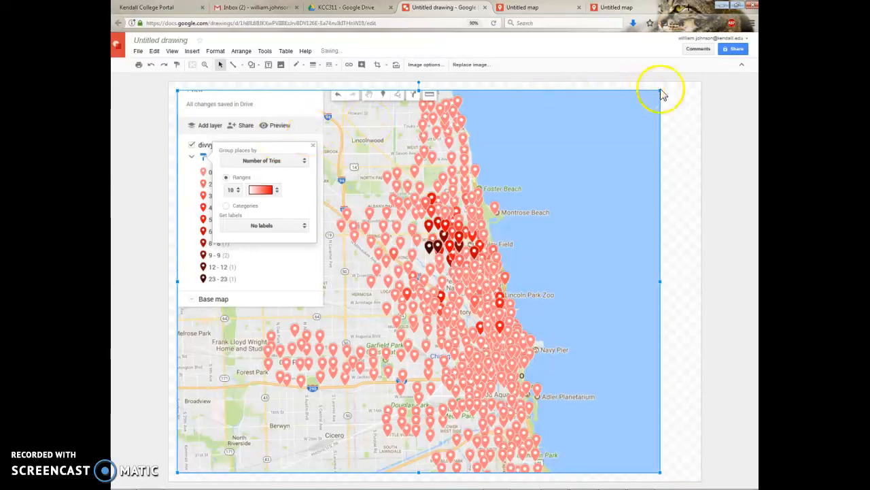
left_click_drag(661, 92, 518, 203)
left_click_drag(389, 288, 462, 252)
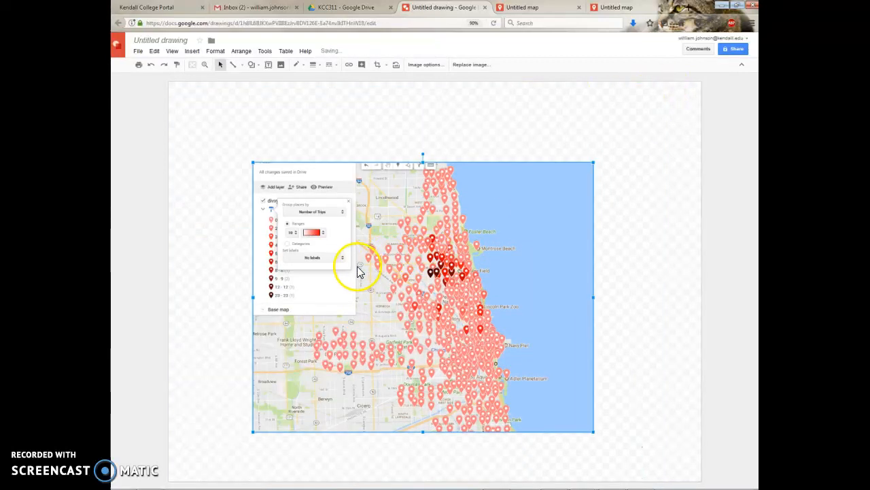
Add a text box above the map reading "WHERE DO PEOPLE BIKE TO FROM LINCOLN AND ROSCOE??" in font size 36
left_click(268, 65)
left_click_drag(209, 89, 655, 176)
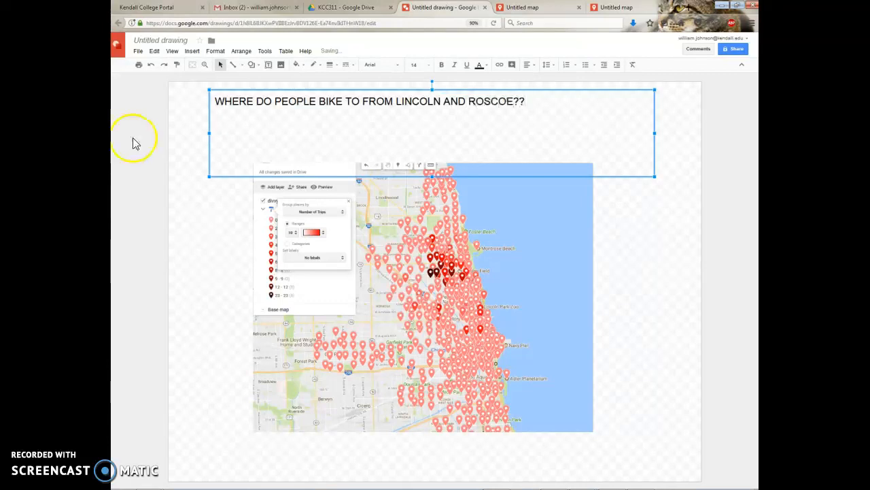
left_click(414, 65)
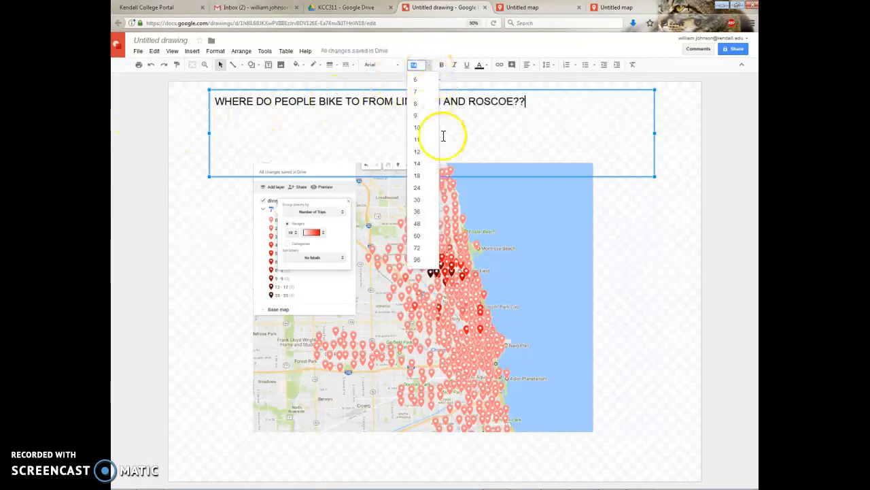
left_click(416, 228)
left_click_drag(524, 100, 237, 113)
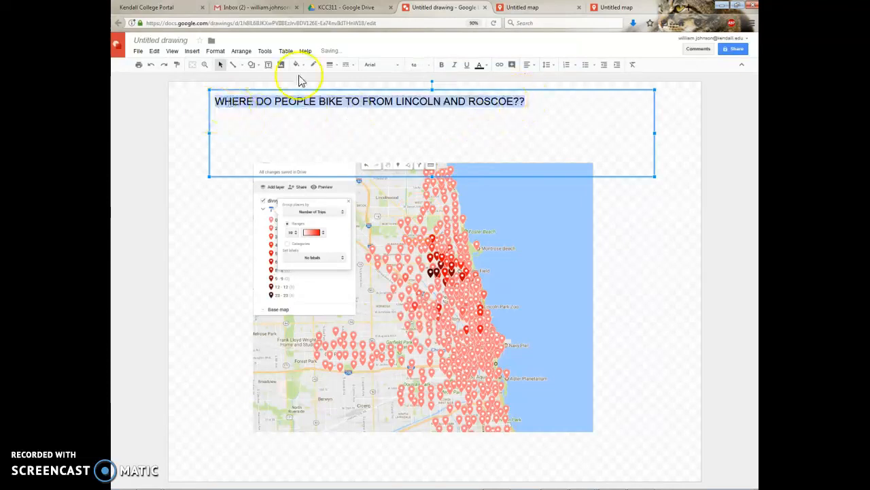
left_click(422, 64)
left_click(417, 208)
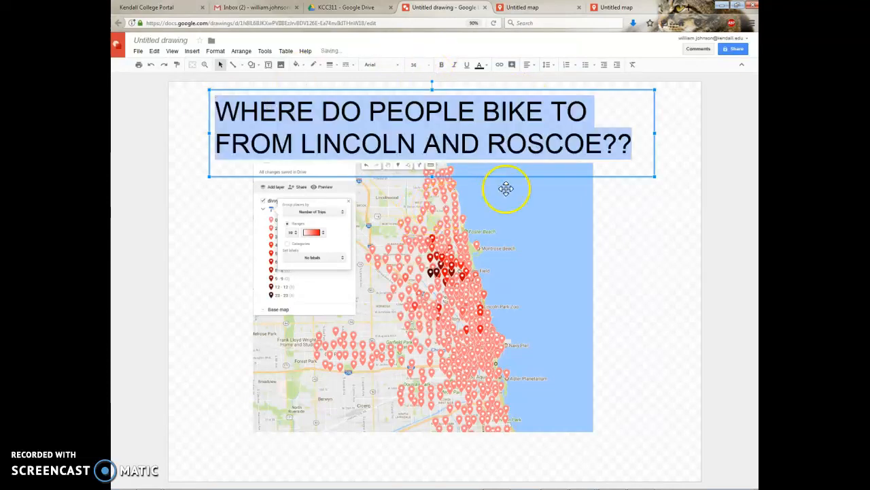